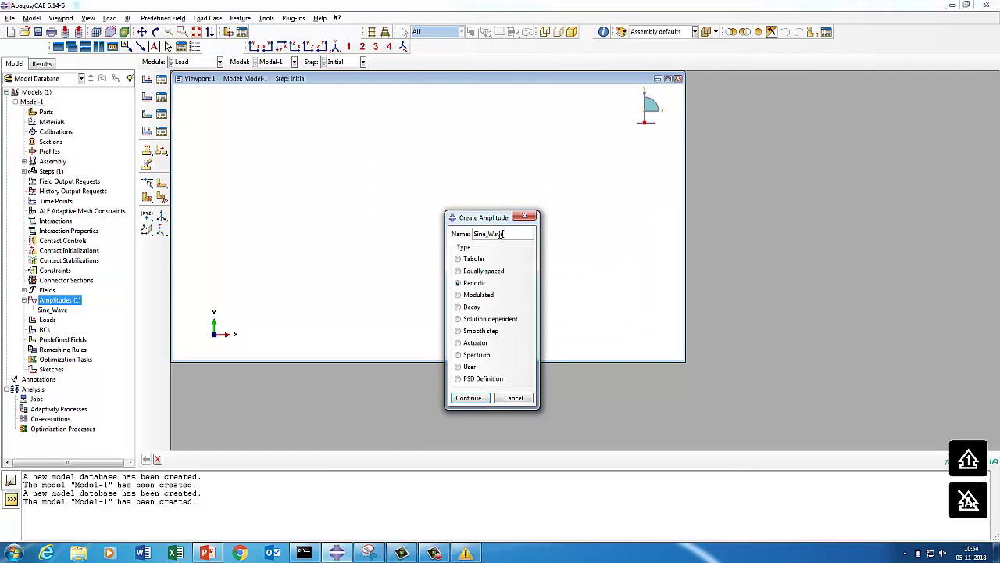
Name the new periodic amplitude Sine_Wave2 and continue to its definition.
click(468, 398)
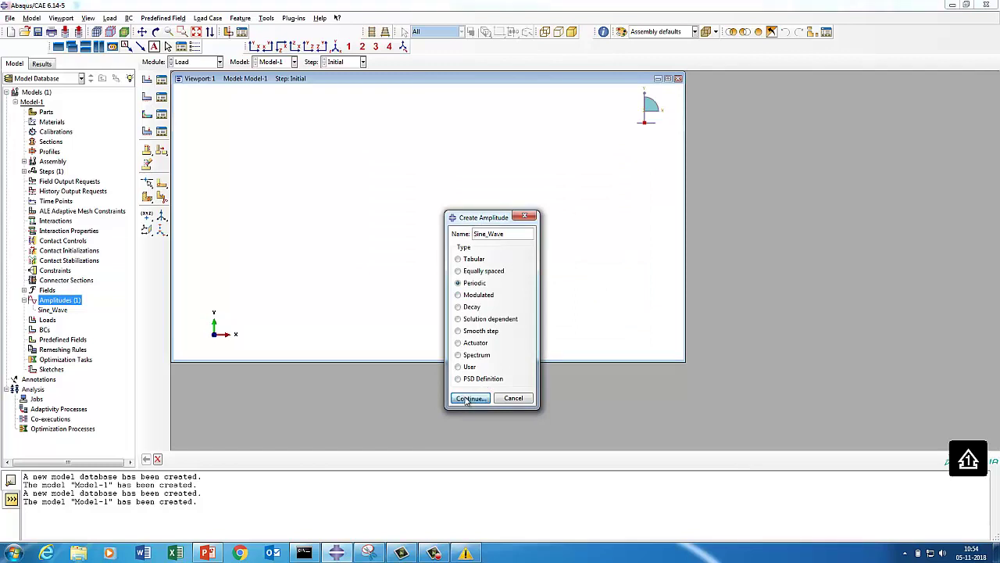
click(491, 327)
click(506, 234)
text(2)
click(472, 398)
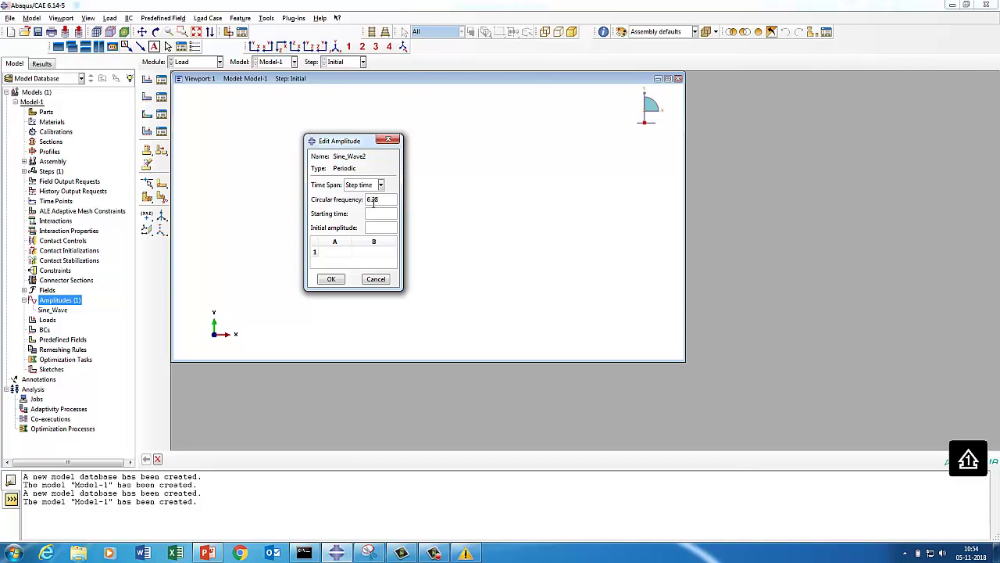
Define Sine_Wave2 with circular frequency 6.28, starting time 0, initial amplitude 0, and coefficients A 0 and B 1.
text(0)
click(377, 227)
text(0)
drag(398, 288, 415, 302)
click(343, 253)
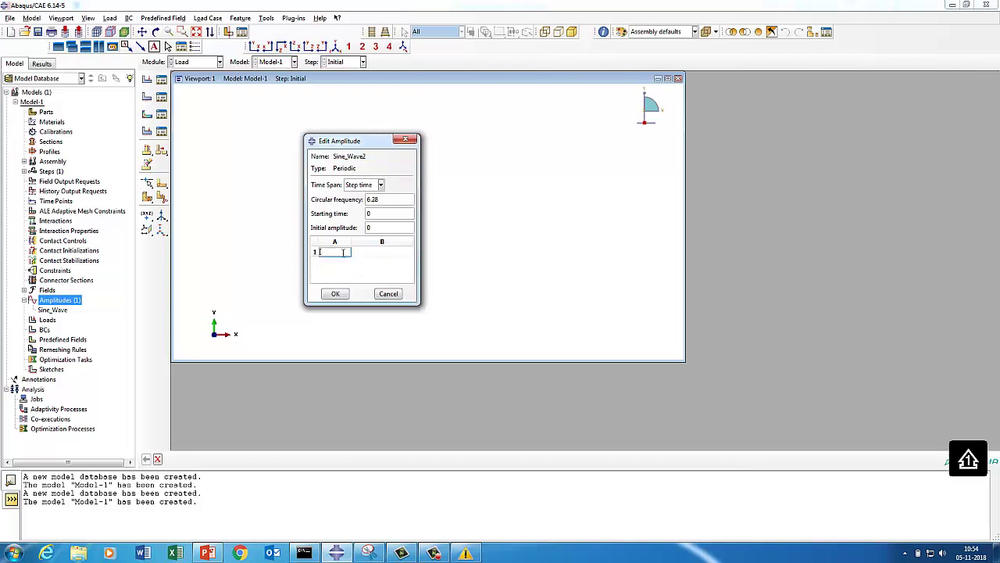
text(0)
click(387, 252)
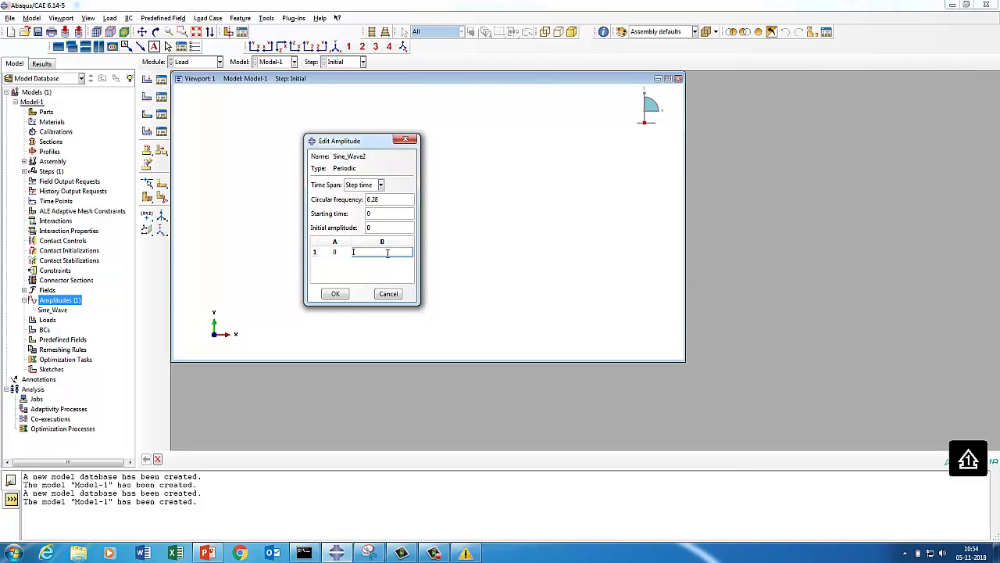
text(0)
click(336, 293)
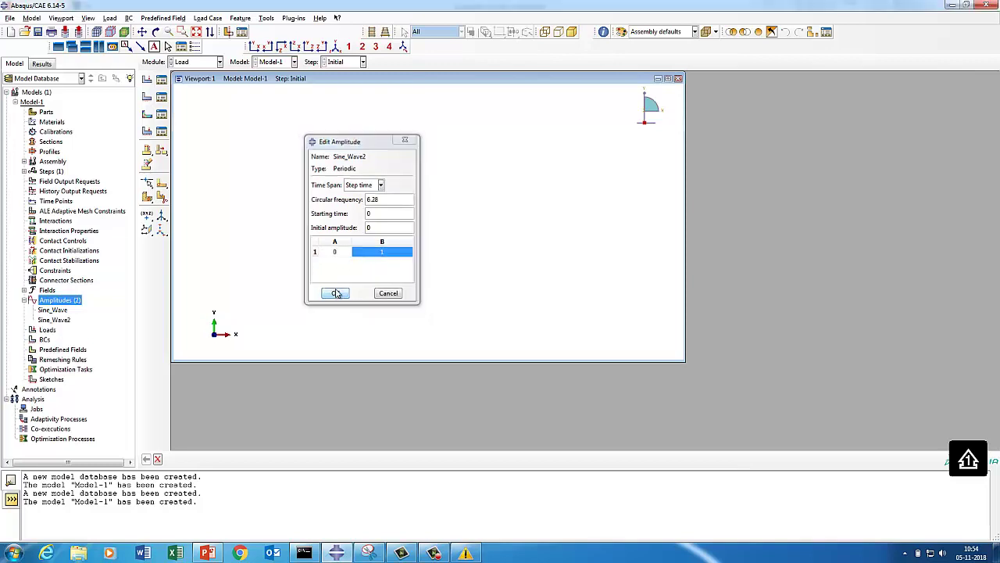
Plot Sine_Wave2 with the Amplitude Plotter and maximize the plot viewport.
click(294, 18)
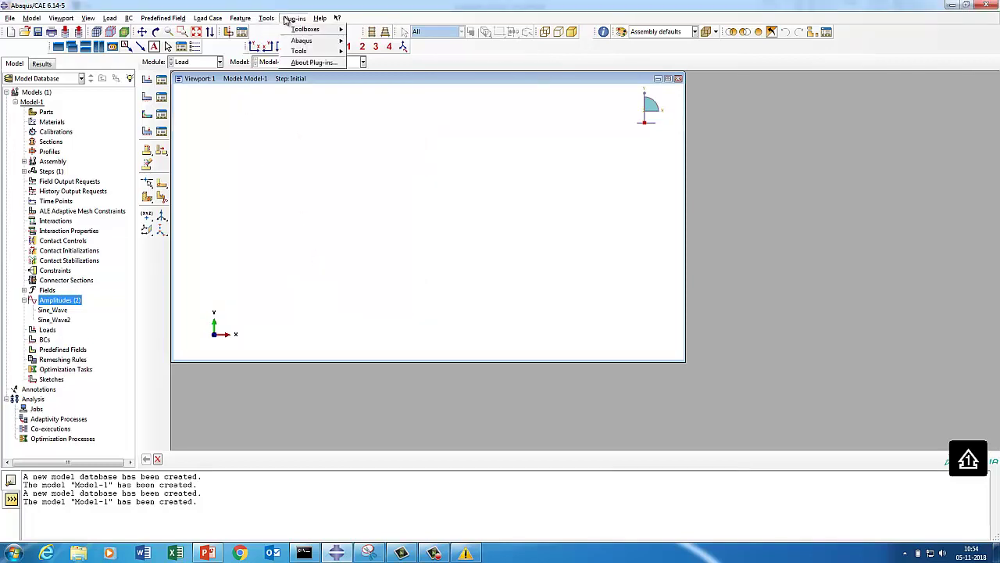
mouse_move(298, 53)
click(383, 67)
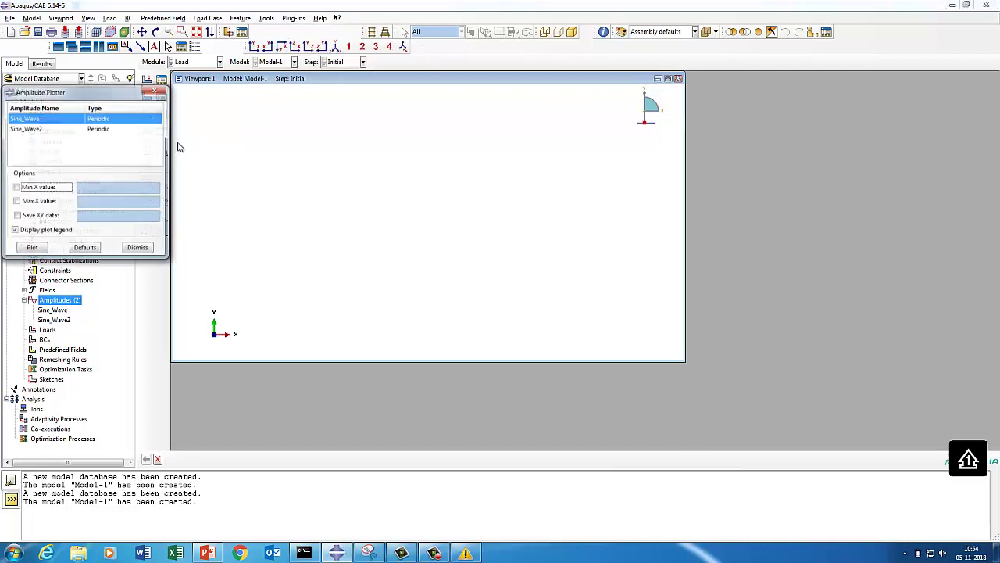
click(53, 130)
click(29, 247)
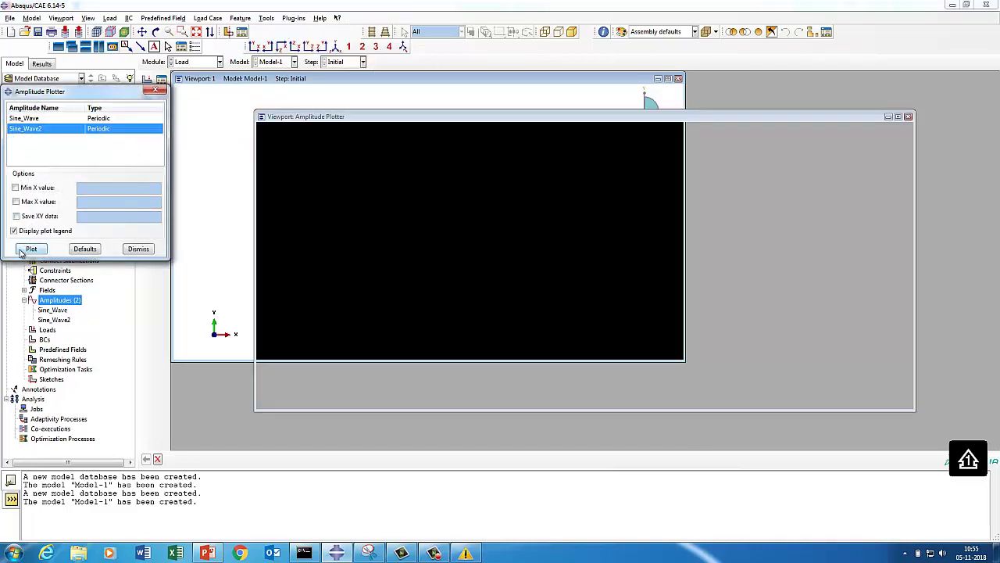
click(902, 118)
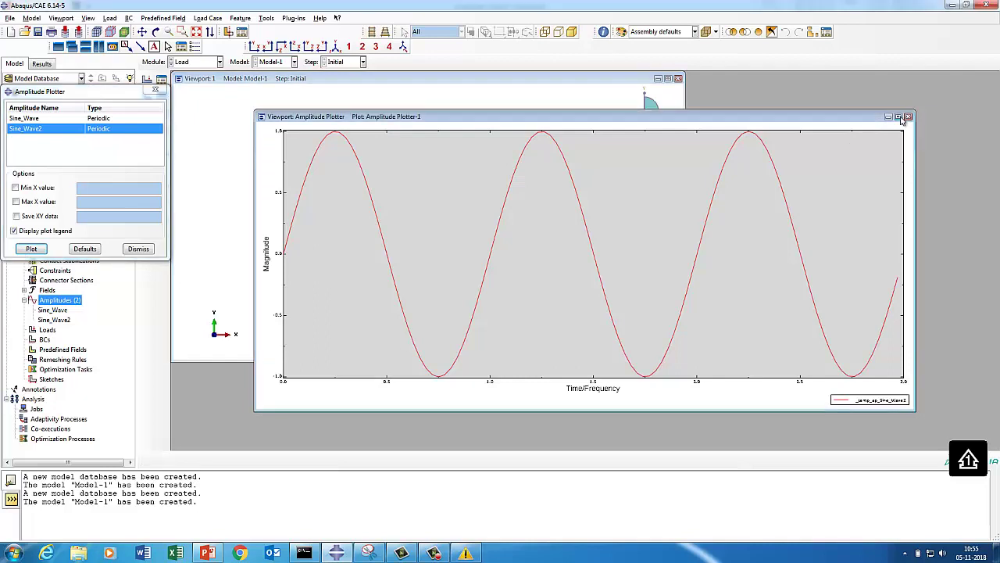
click(899, 117)
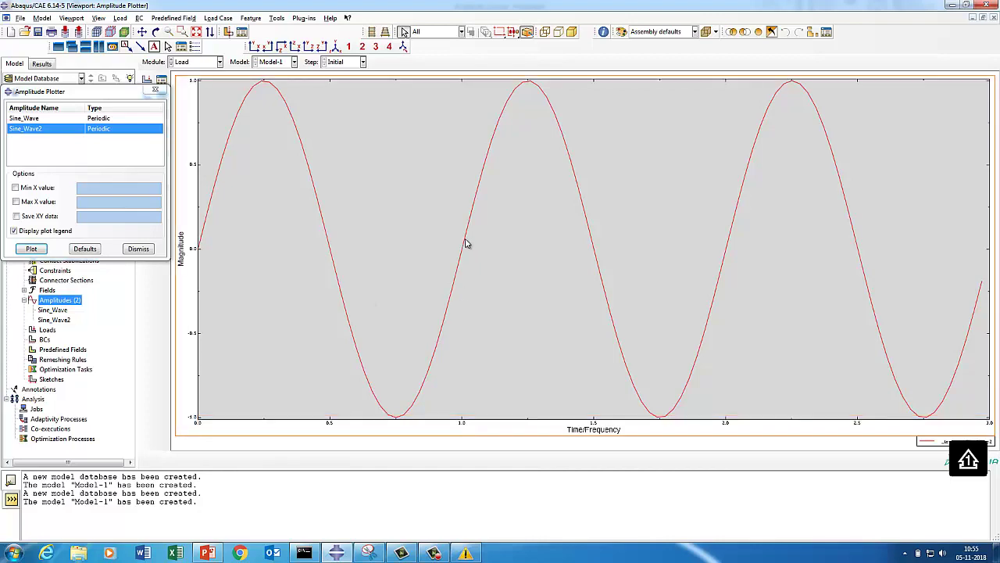
Switch to PowerPoint, review the angular frequency formula slide full screen, and return to Abaqus/CAE.
click(207, 552)
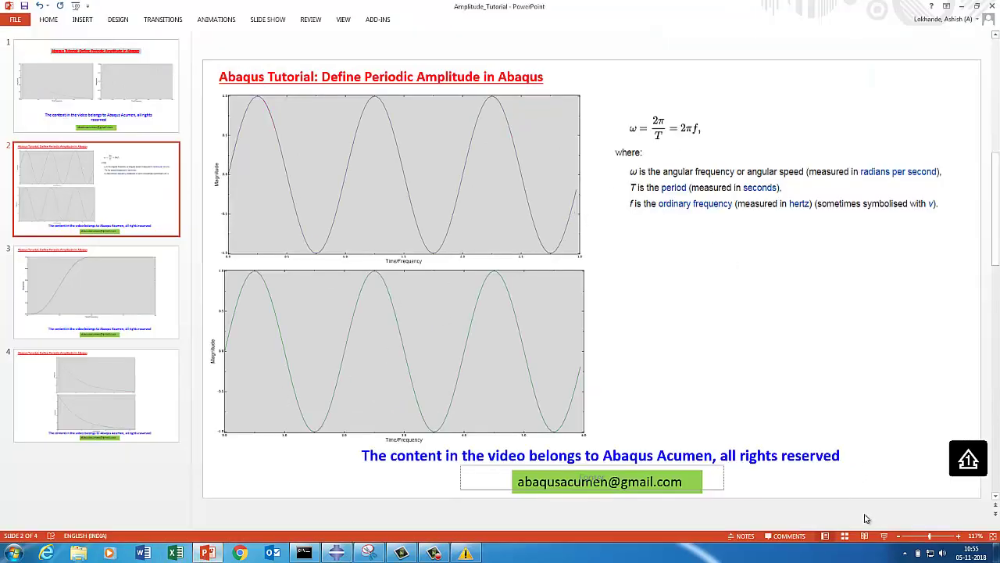
click(877, 535)
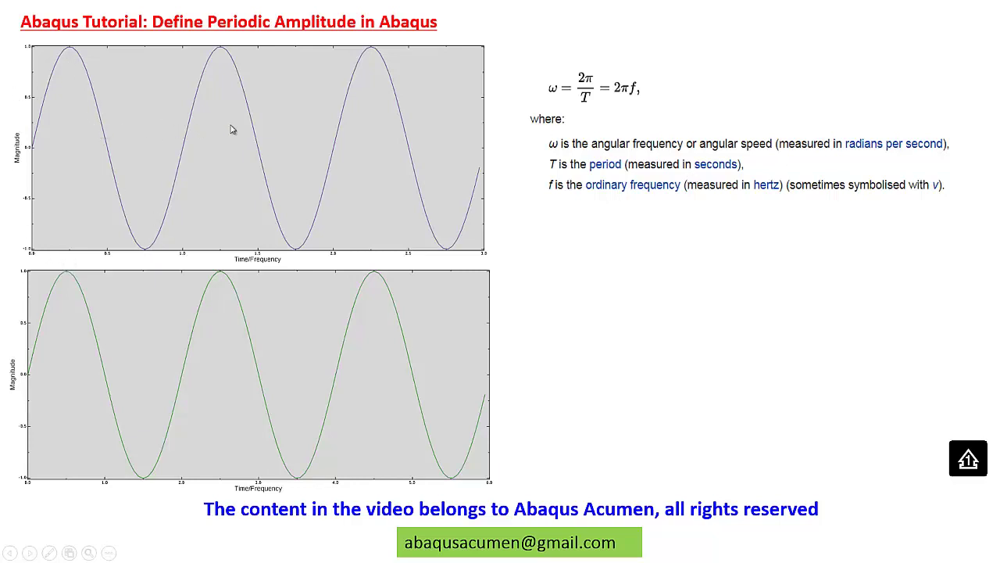
key(Escape)
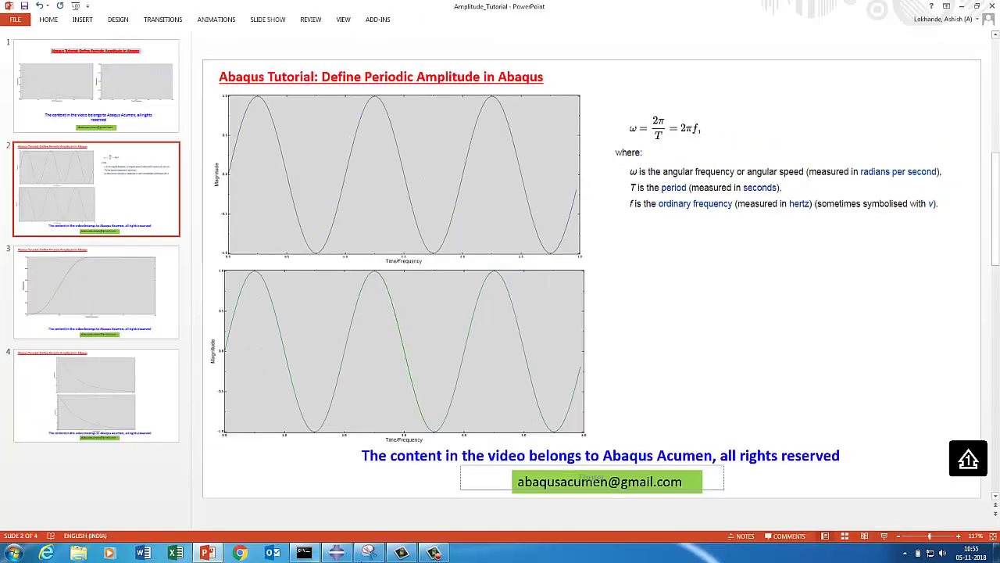
click(337, 553)
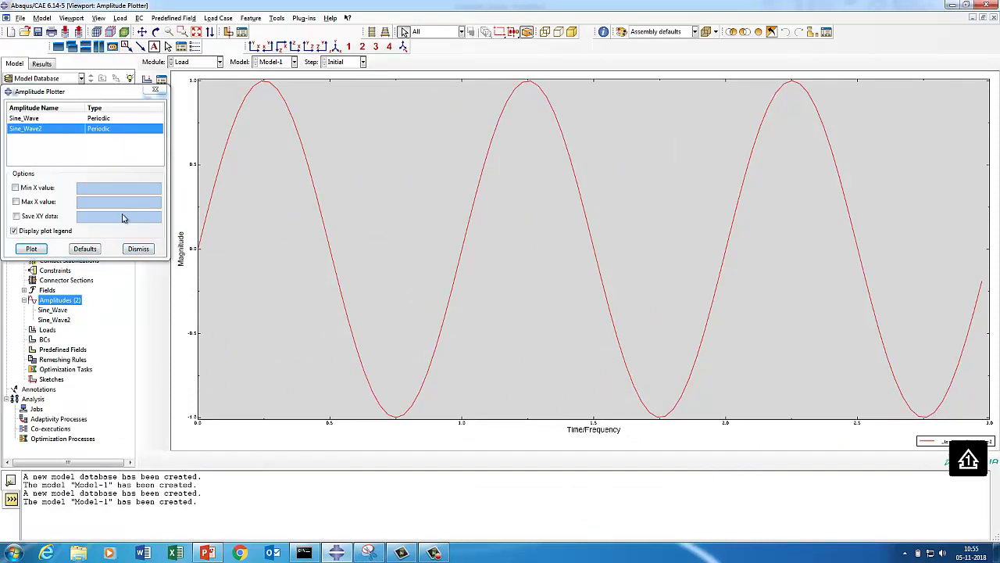
Close the Amplitude Plotter and set the circular frequency of Sine_Wave2 to 12.56.
click(144, 247)
click(61, 322)
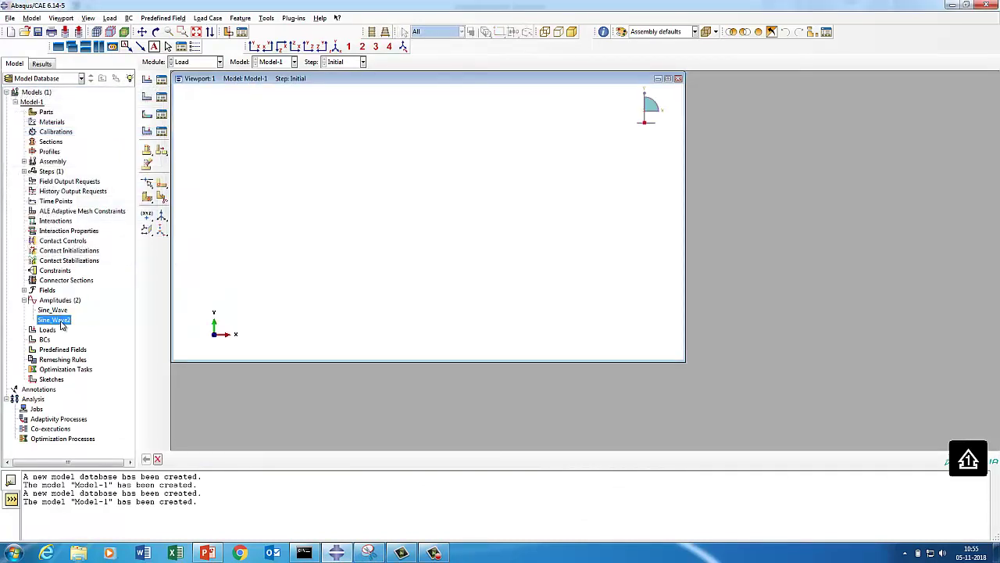
right_click(61, 322)
click(76, 337)
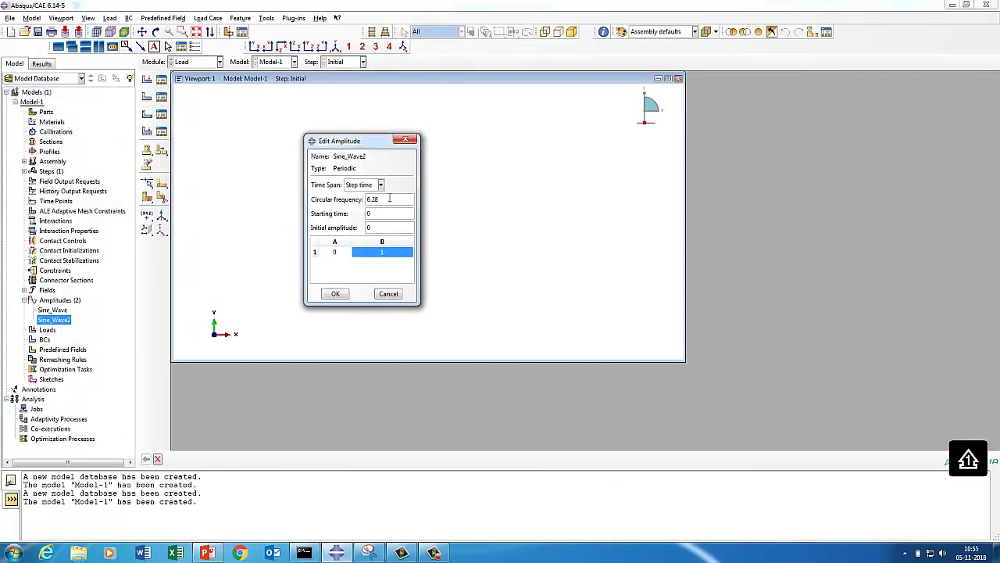
drag(389, 198, 344, 201)
key(BackSpace)
text(12.56)
click(334, 294)
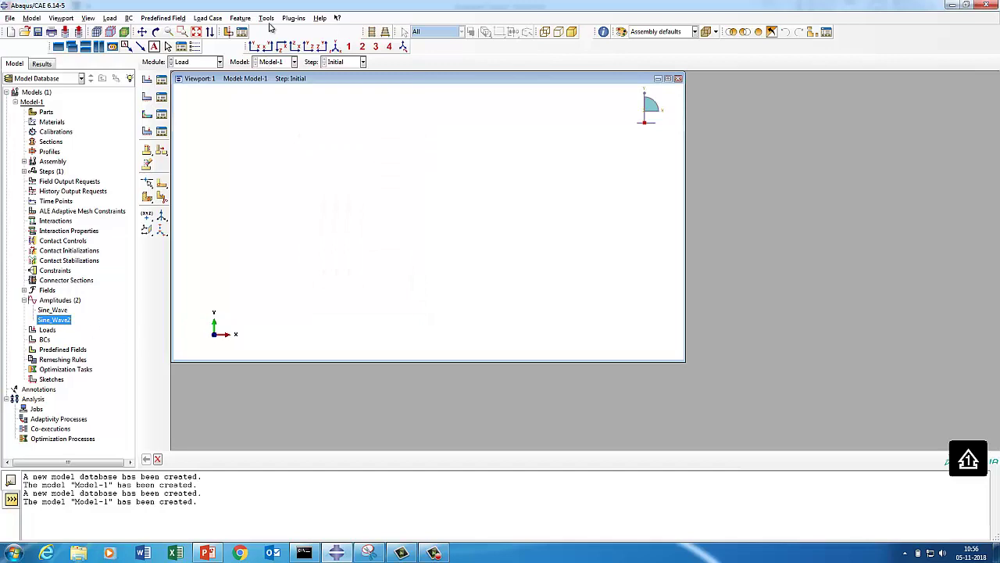
Plot the edited Sine_Wave2 amplitude, examine its period in the maximized viewport, and close the plotter.
click(294, 18)
mouse_move(302, 50)
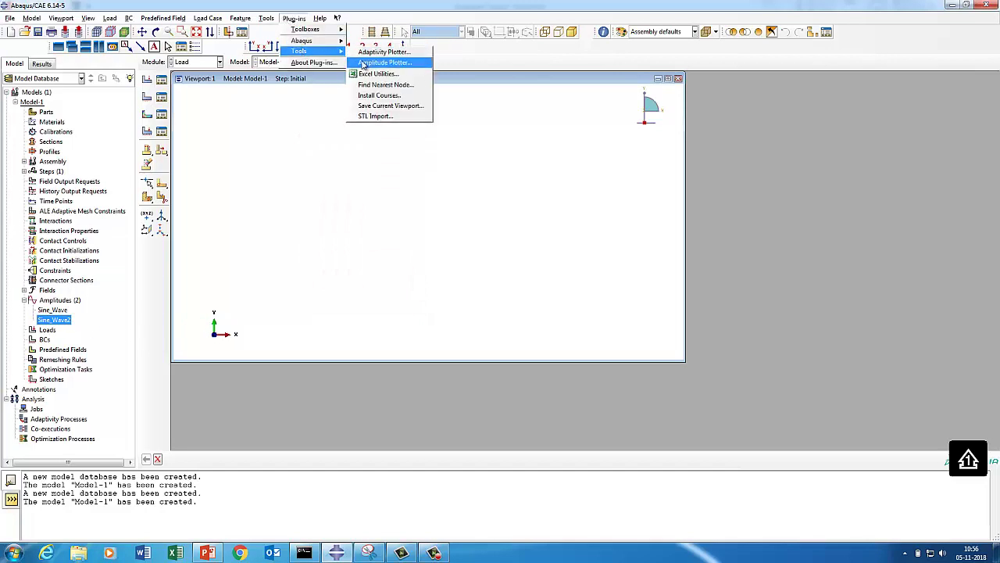
click(361, 64)
click(75, 129)
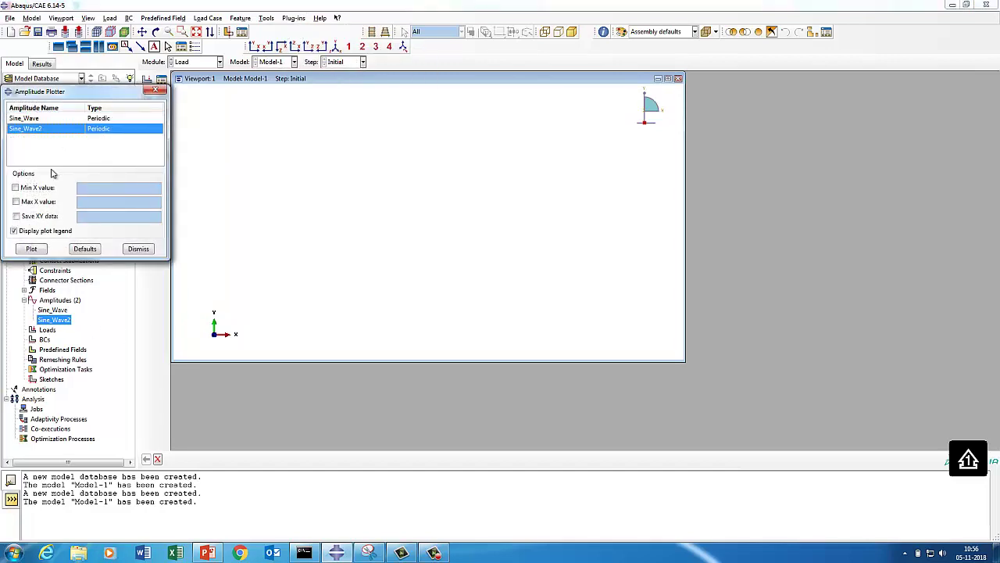
click(30, 251)
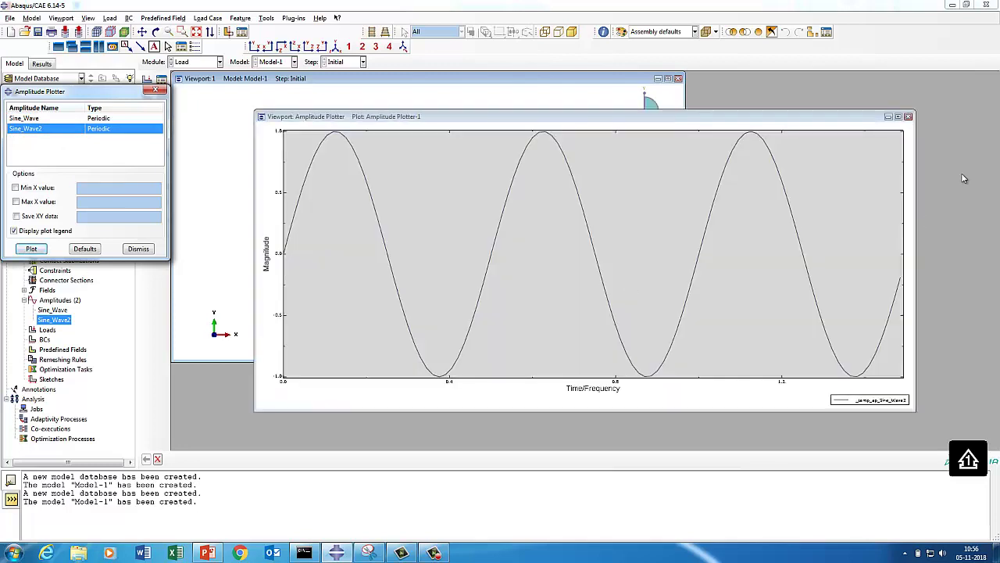
click(899, 123)
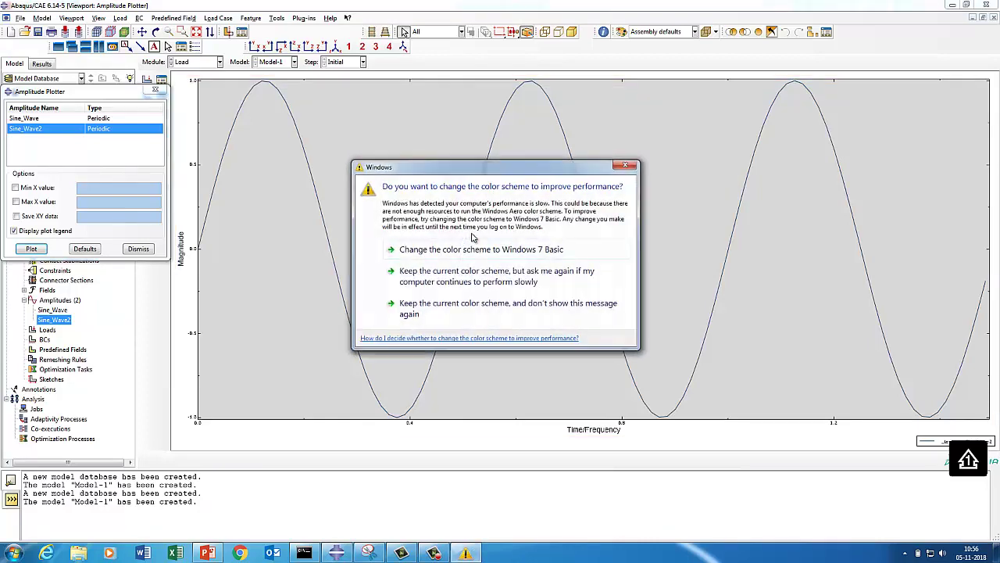
click(629, 165)
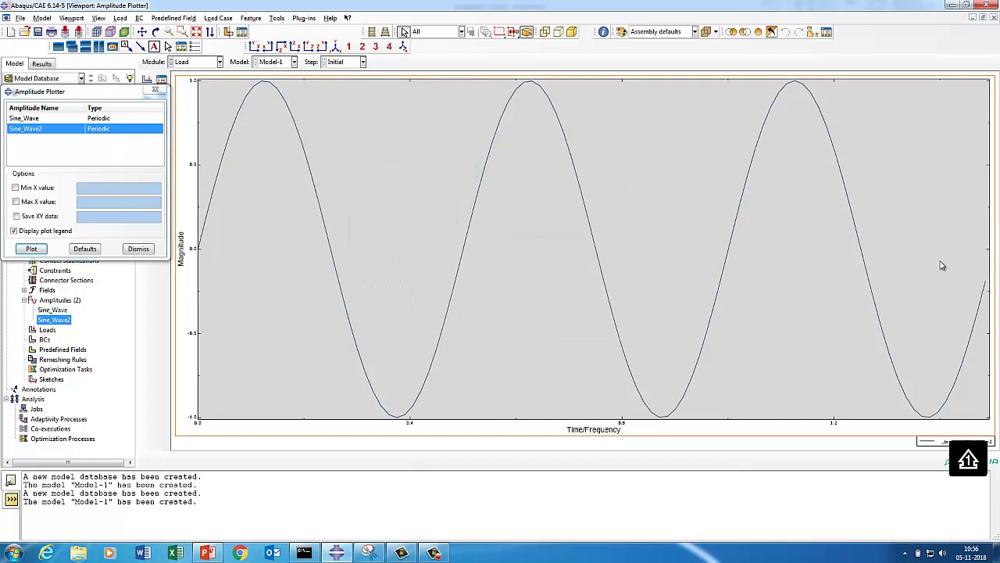
click(138, 248)
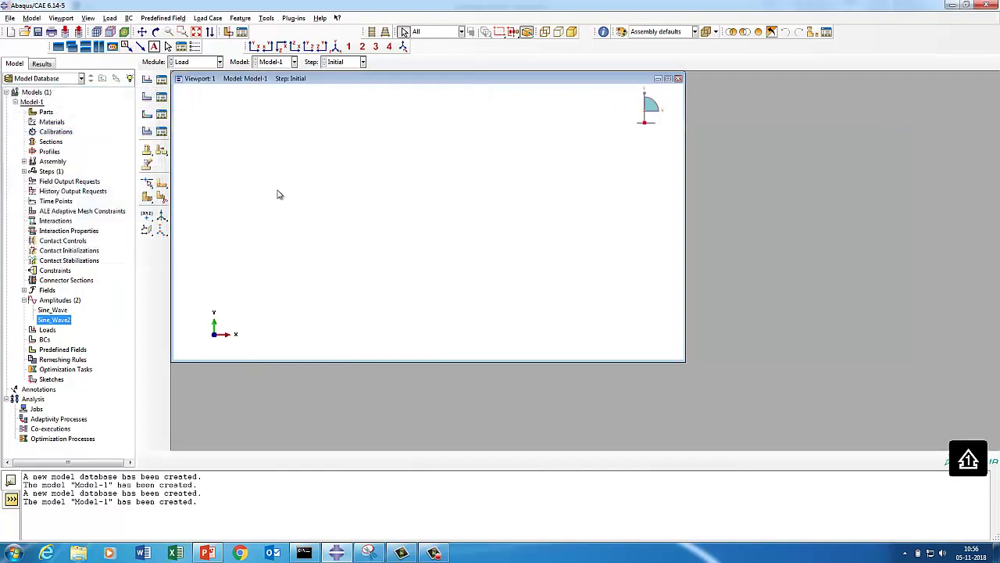
Create a new amplitude of type Smooth step named Smooth_Step.
click(69, 301)
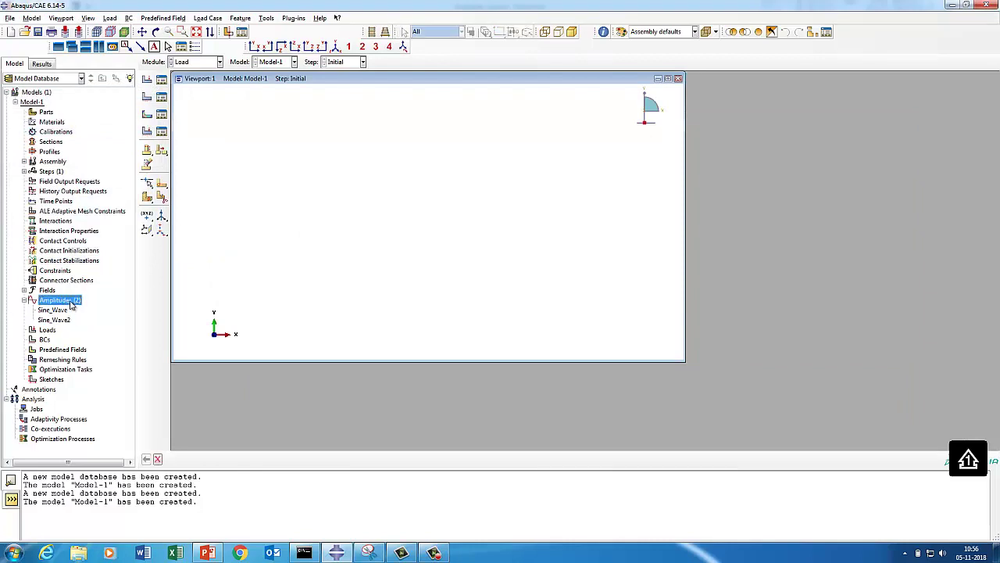
right_click(70, 304)
click(92, 318)
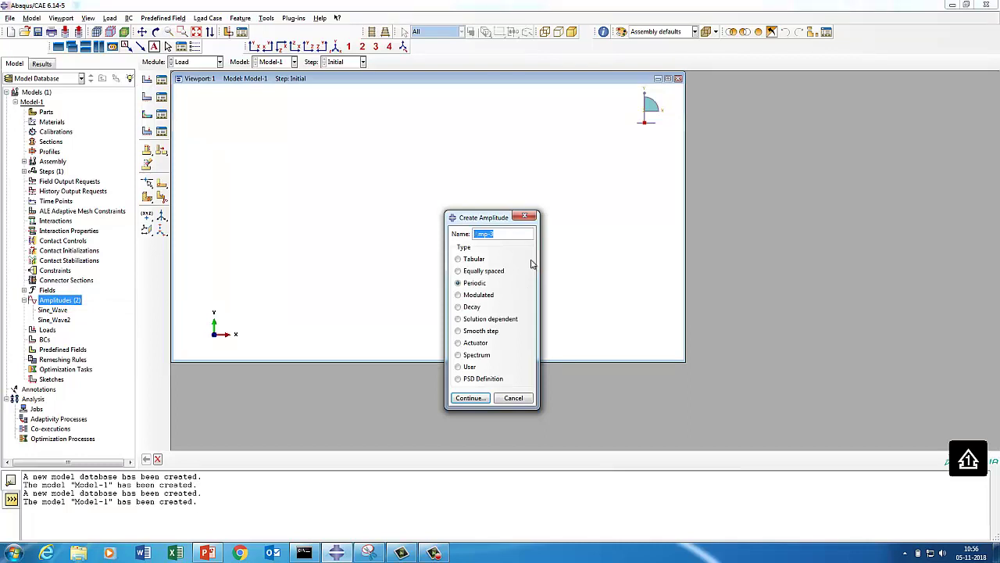
click(456, 332)
click(475, 234)
triple_click(475, 233)
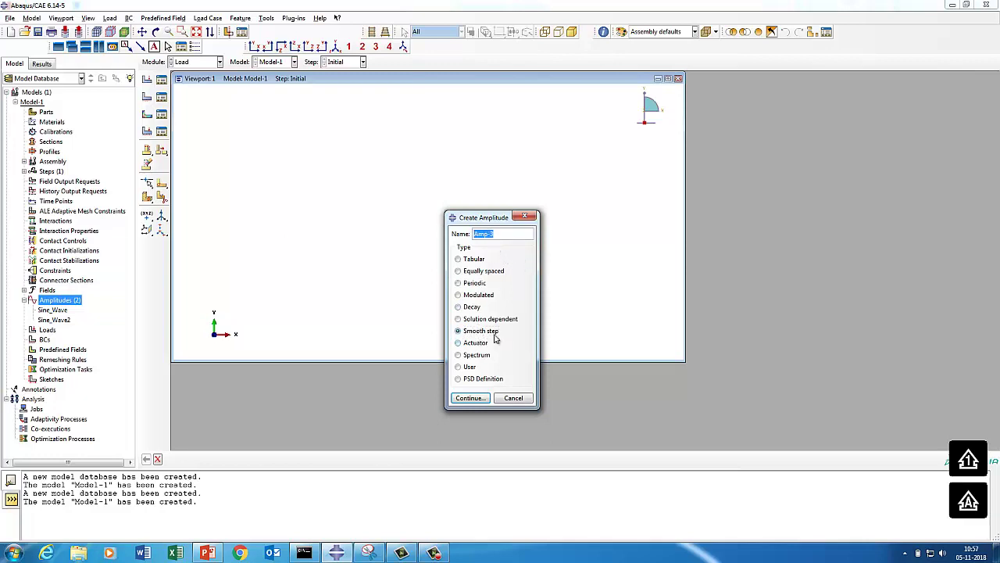
text(Smooth_Step)
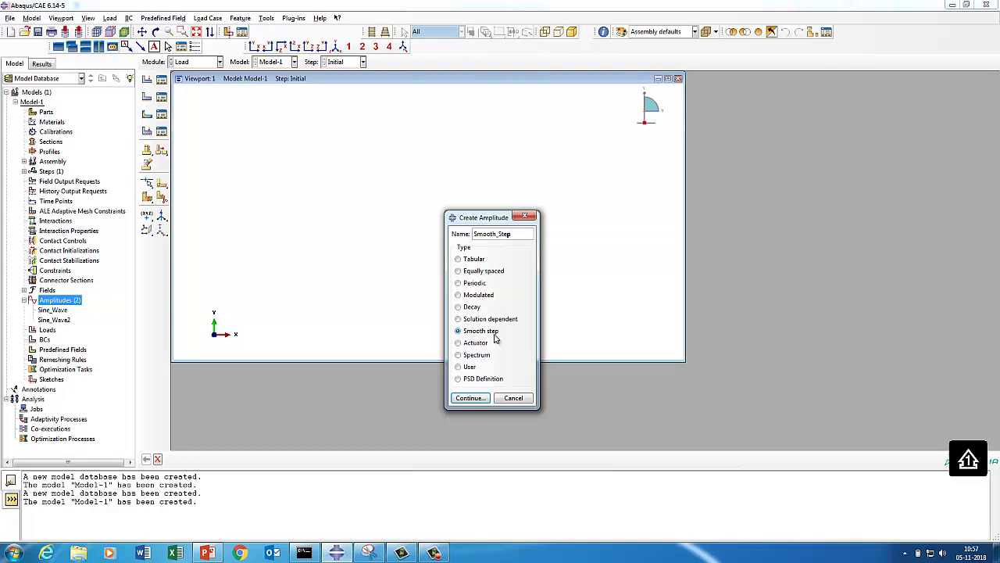
click(470, 398)
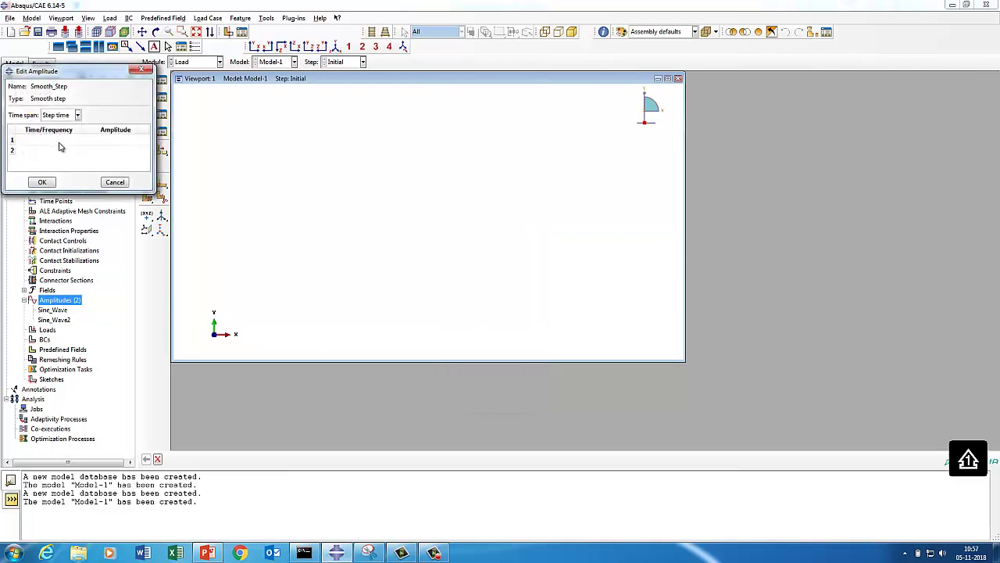
Define Smooth_Step with amplitude 0 at time 0, amplitude 1 at time 1, and a third point at time 2.
click(56, 140)
text(0)
click(114, 139)
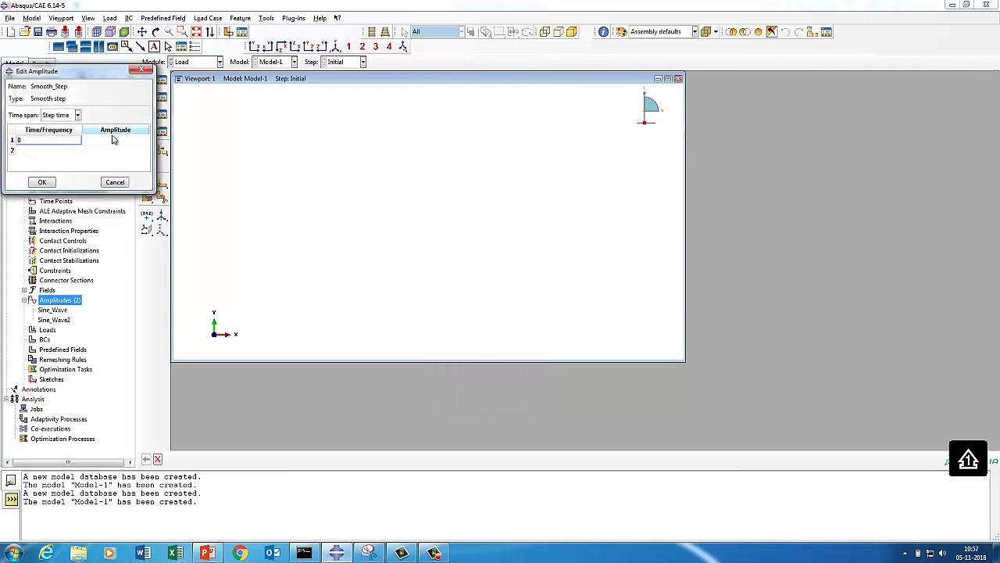
text(0)
click(71, 151)
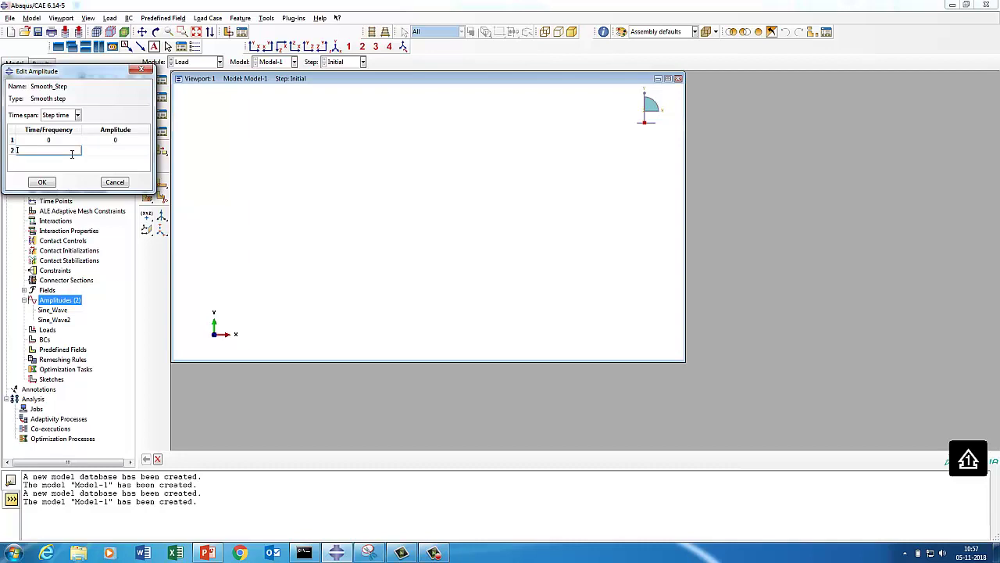
text(1)
click(114, 149)
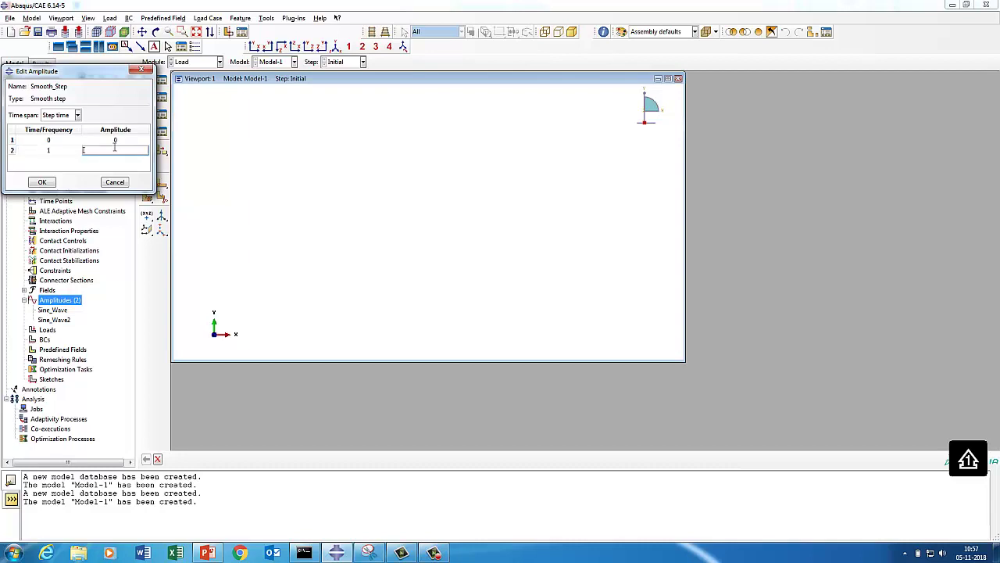
text(1)
key(Tab)
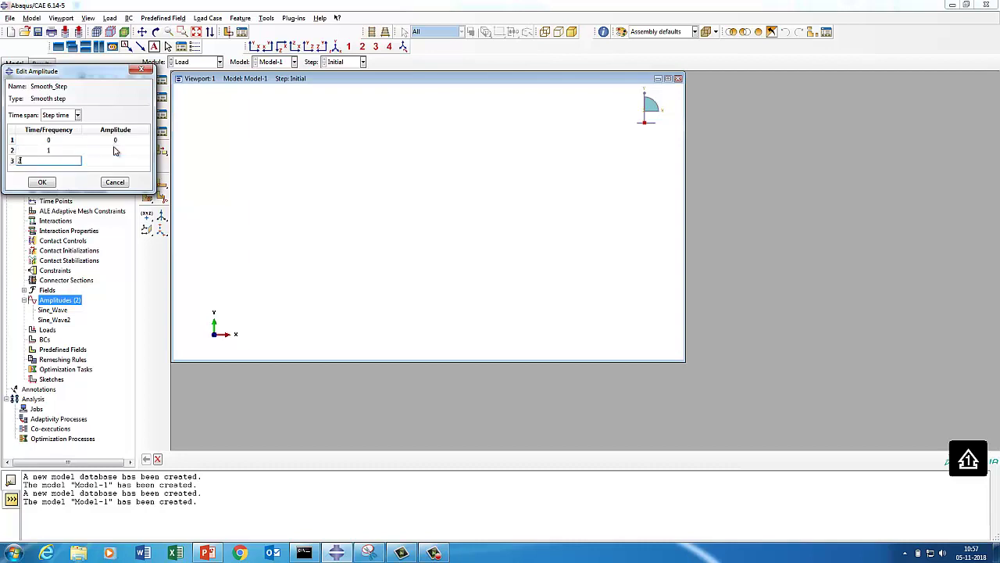
text(2)
click(120, 160)
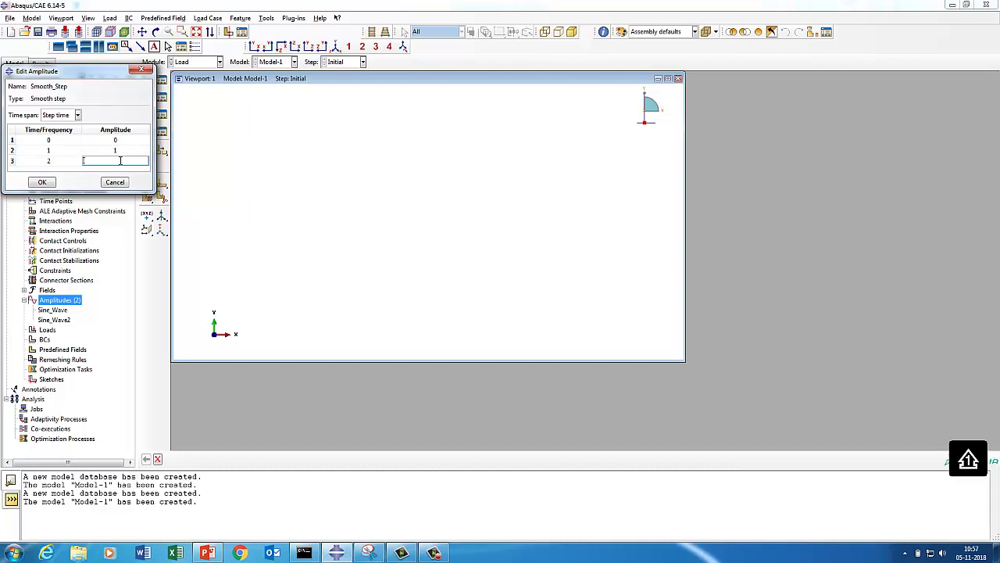
click(47, 182)
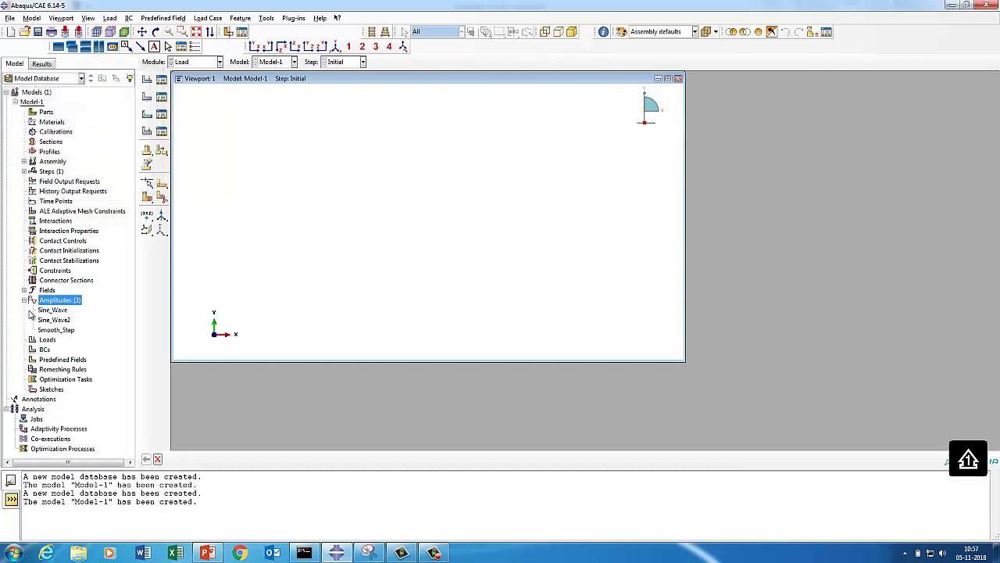
click(66, 330)
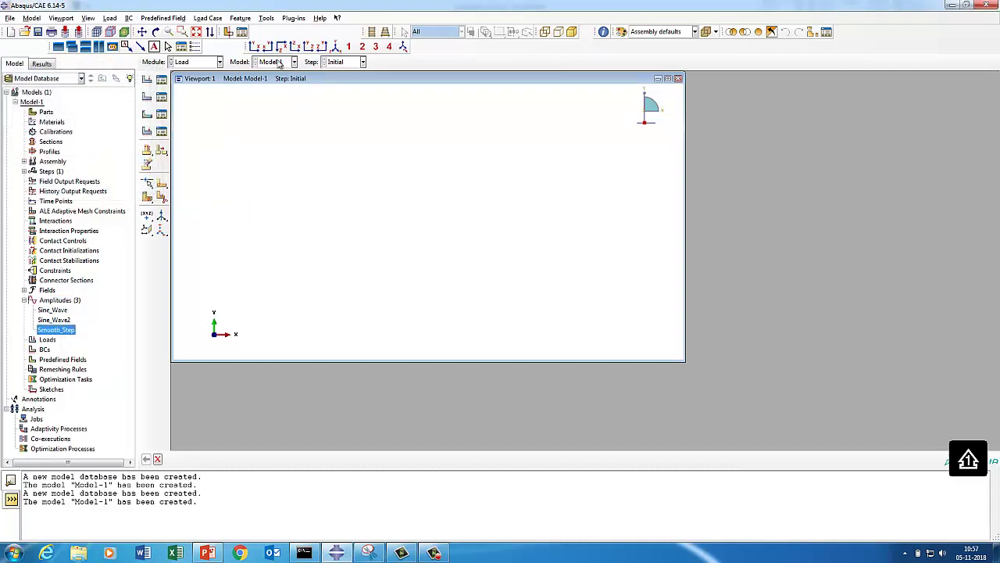
Plot the Smooth_Step amplitude with the Amplitude Plotter, examine its transition in the maximized viewport, and close the plotter.
click(295, 17)
mouse_move(296, 53)
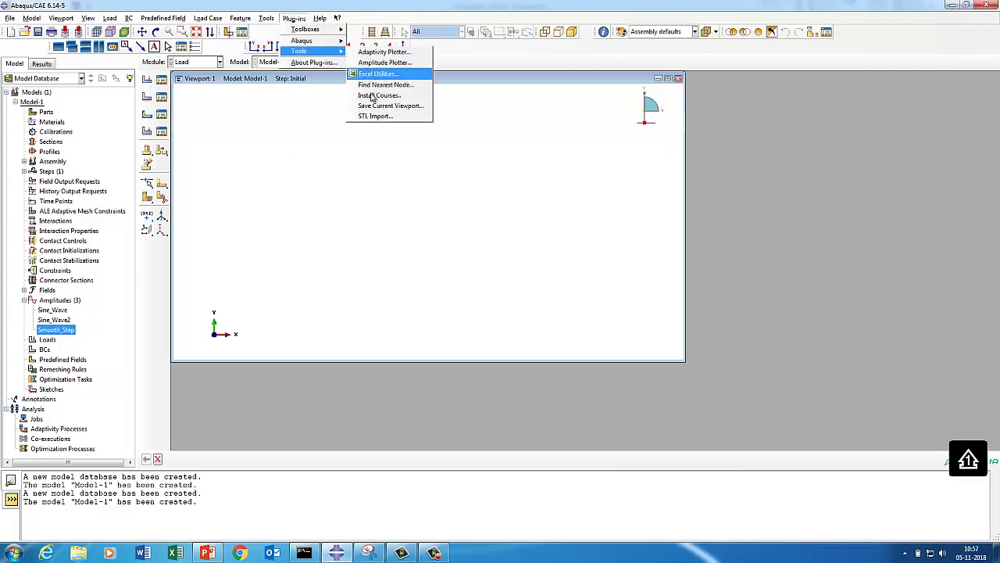
click(375, 72)
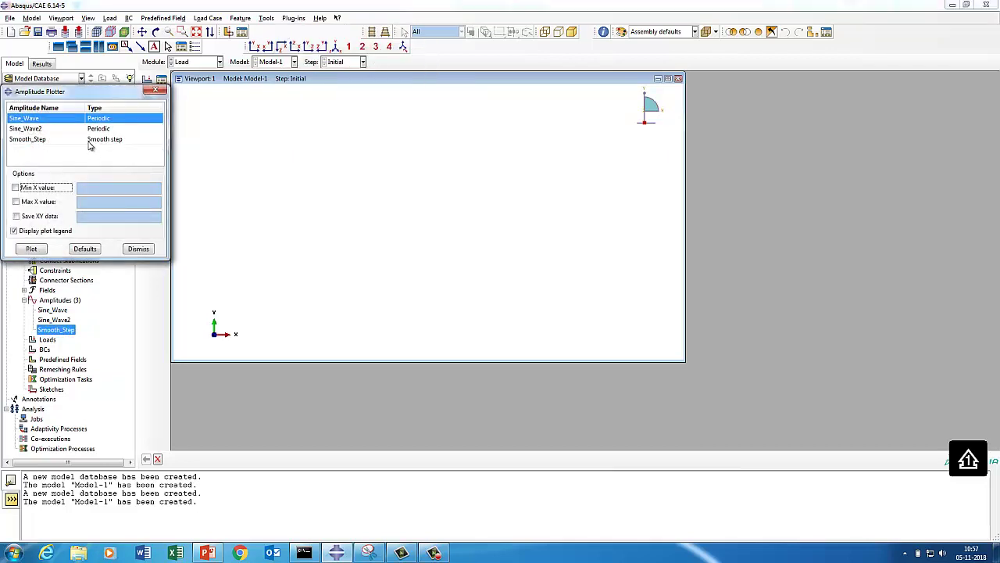
click(96, 139)
click(30, 248)
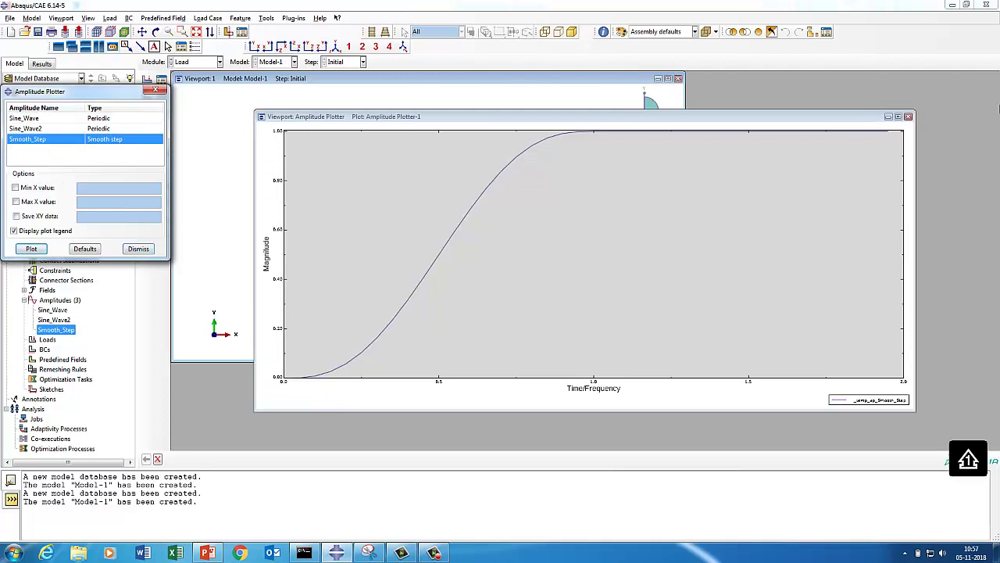
click(898, 116)
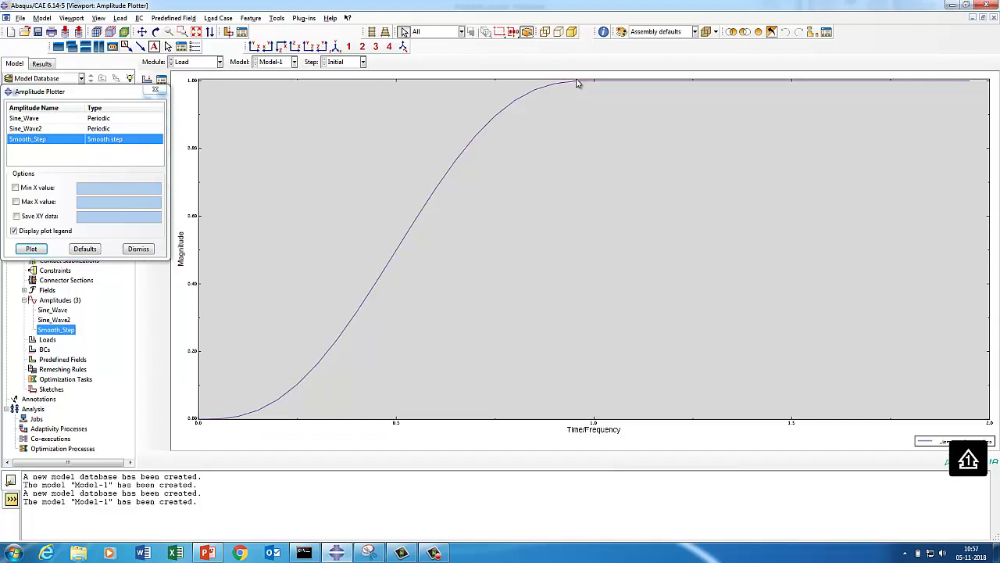
click(201, 419)
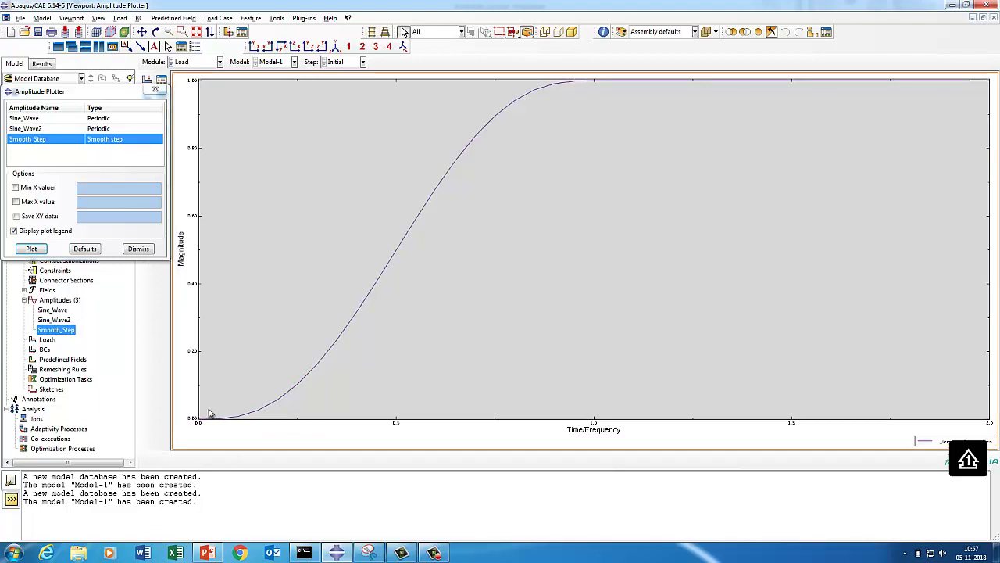
click(205, 420)
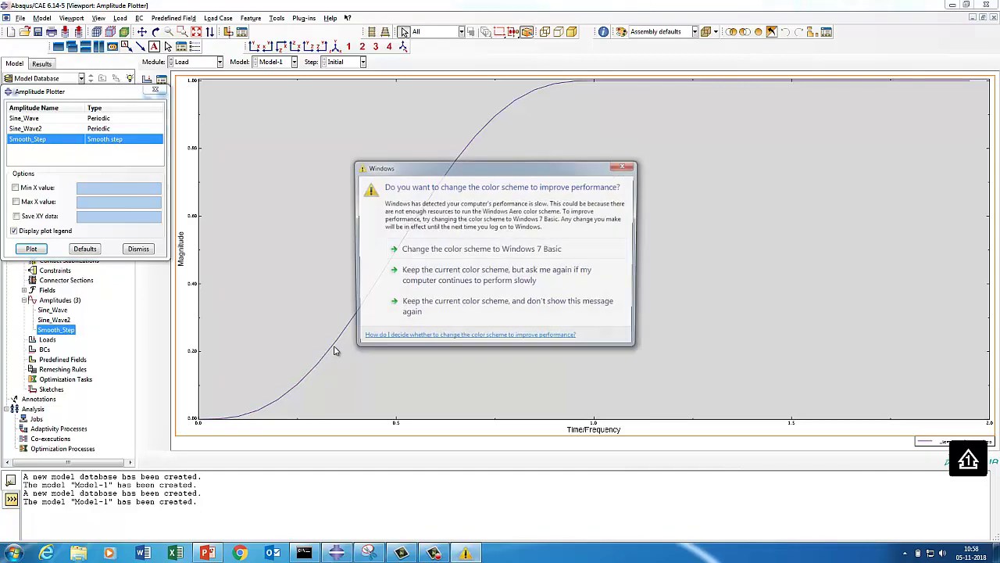
click(625, 166)
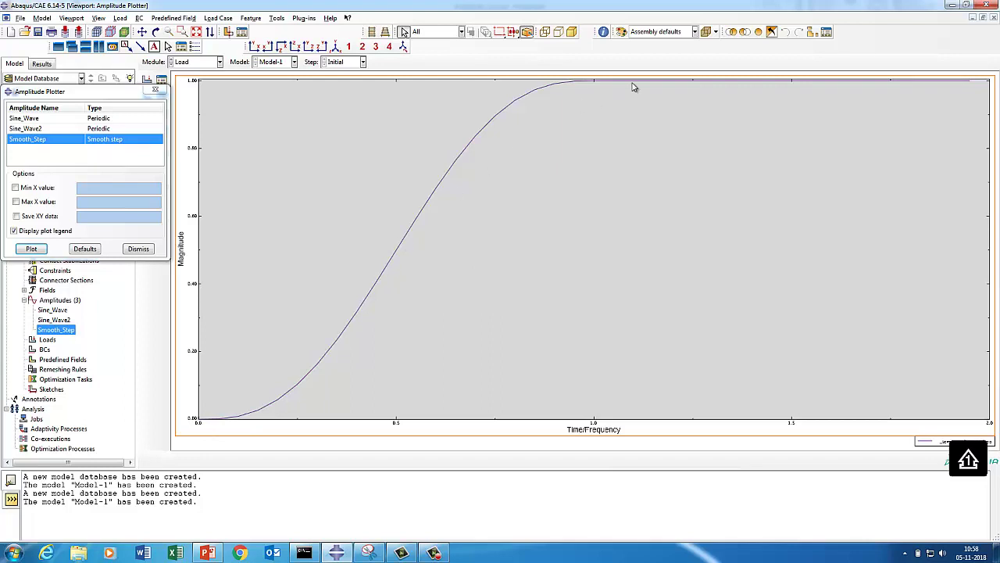
click(139, 250)
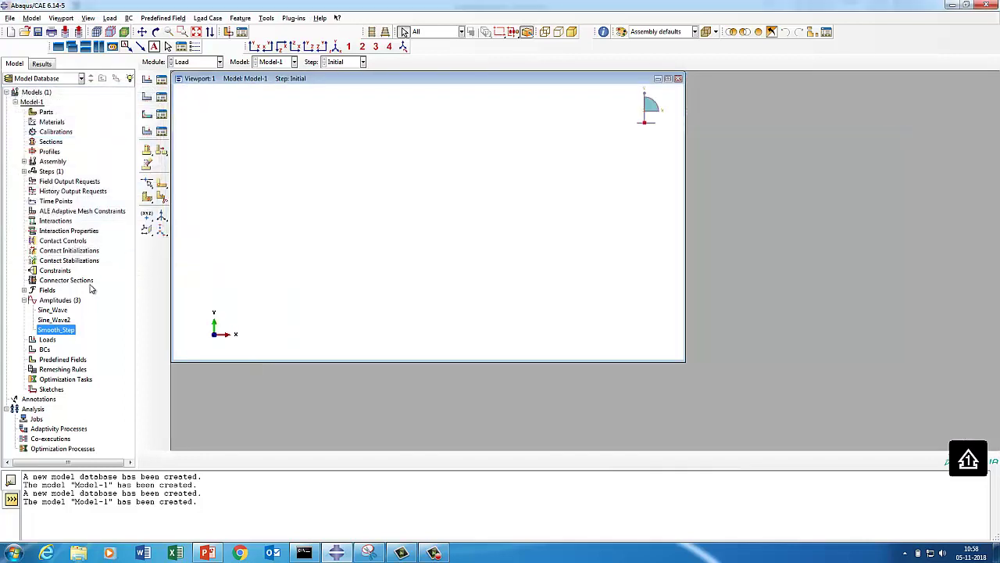
Create a new amplitude of type Tabular named Linear.
click(68, 300)
right_click(68, 302)
click(86, 316)
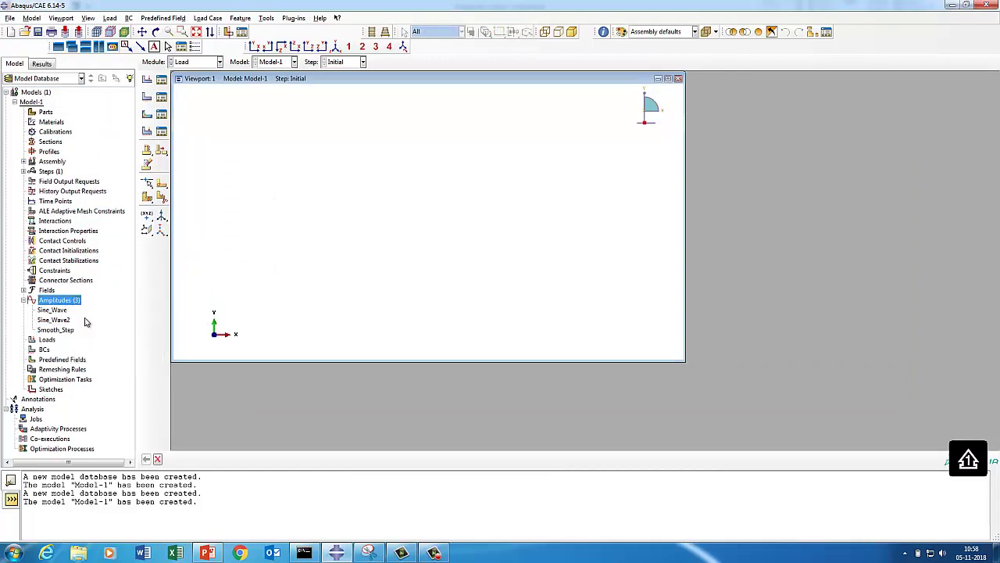
click(474, 261)
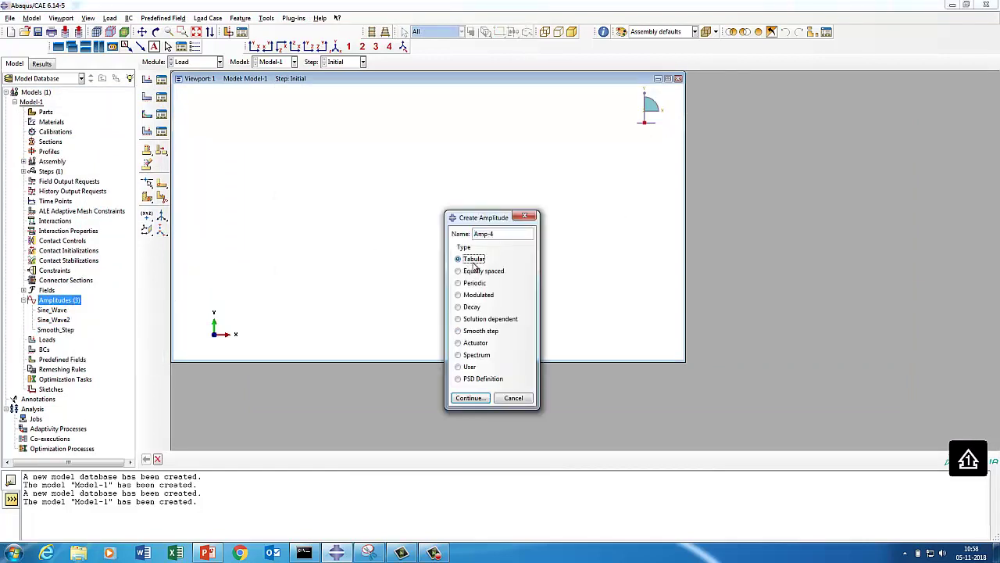
triple_click(502, 232)
text(Lin)
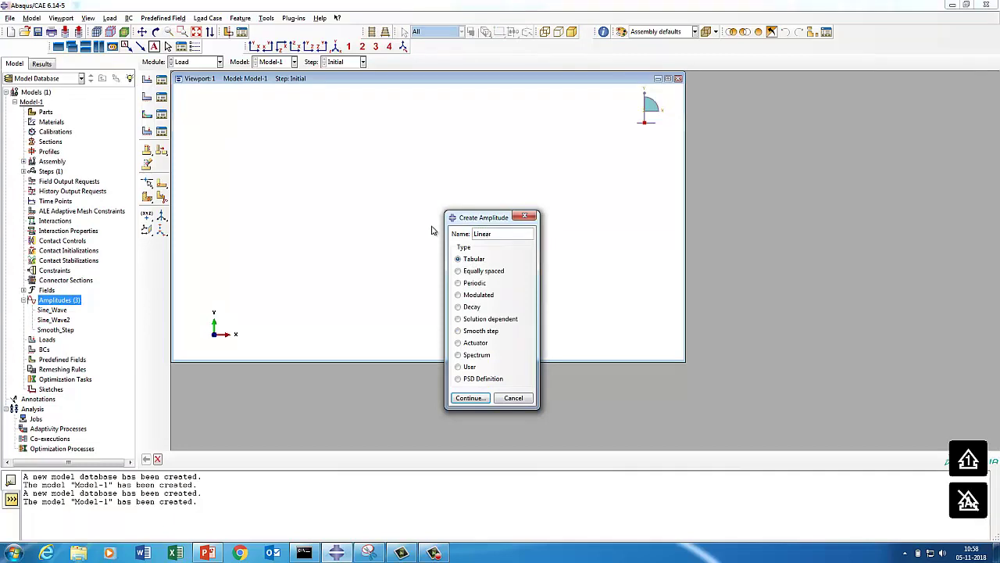
text(ear)
click(469, 398)
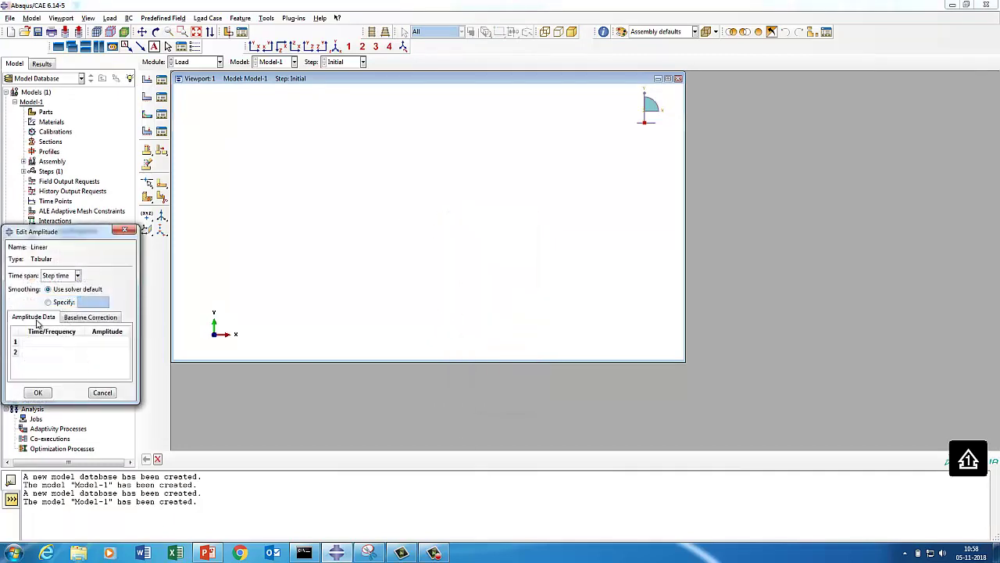
Define the Linear amplitude data as amplitude 0 at time 0, 1 at time 1, and 1 at time 2.
click(52, 343)
text(0)
click(124, 344)
text(0)
click(72, 353)
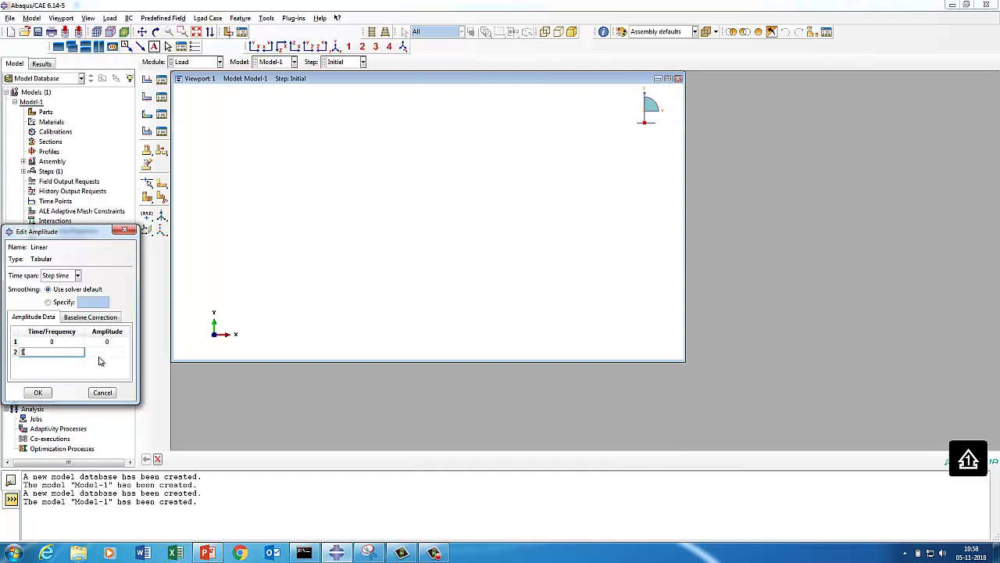
text(1)
click(121, 351)
key(Return)
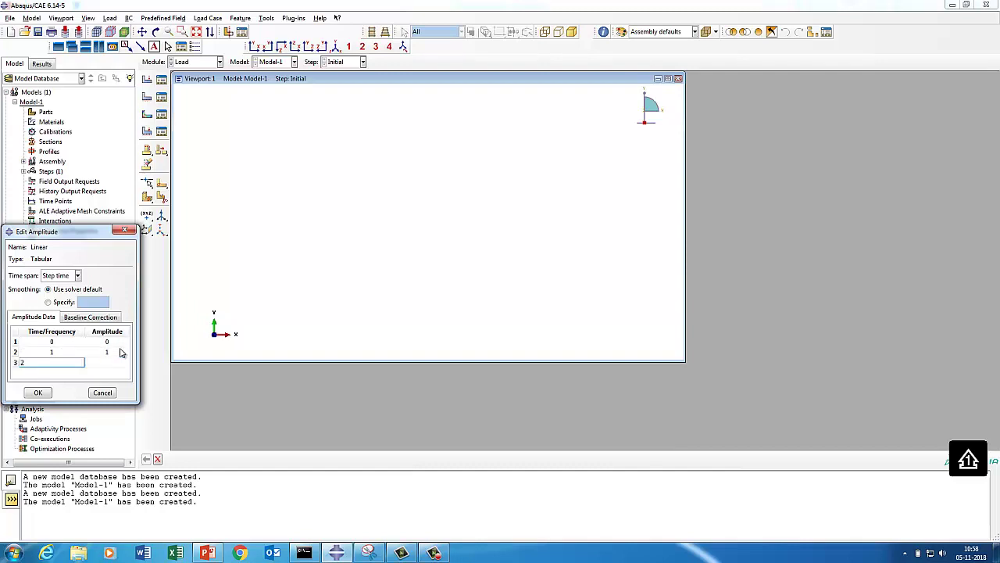
text(2)
click(105, 363)
text(1)
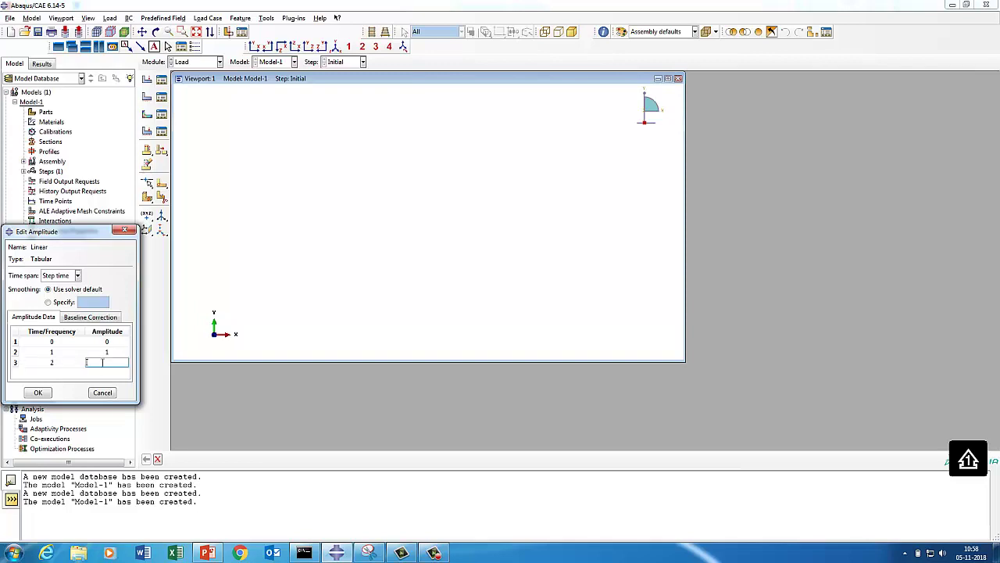
click(43, 395)
Plot the Linear amplitude with the Amplitude Plotter, examine its ramp in the maximized viewport, and close the plotter.
click(295, 18)
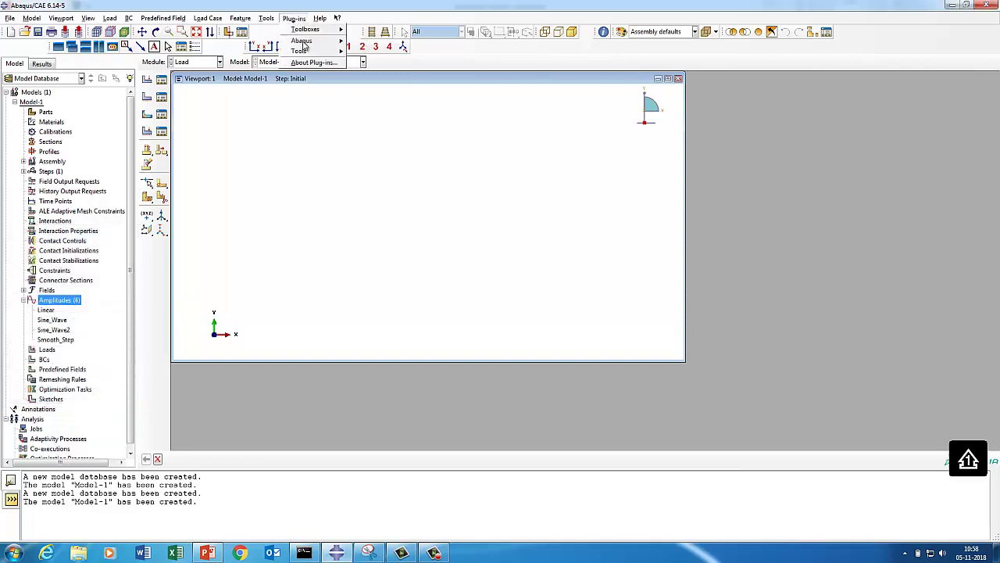
mouse_move(314, 56)
click(375, 66)
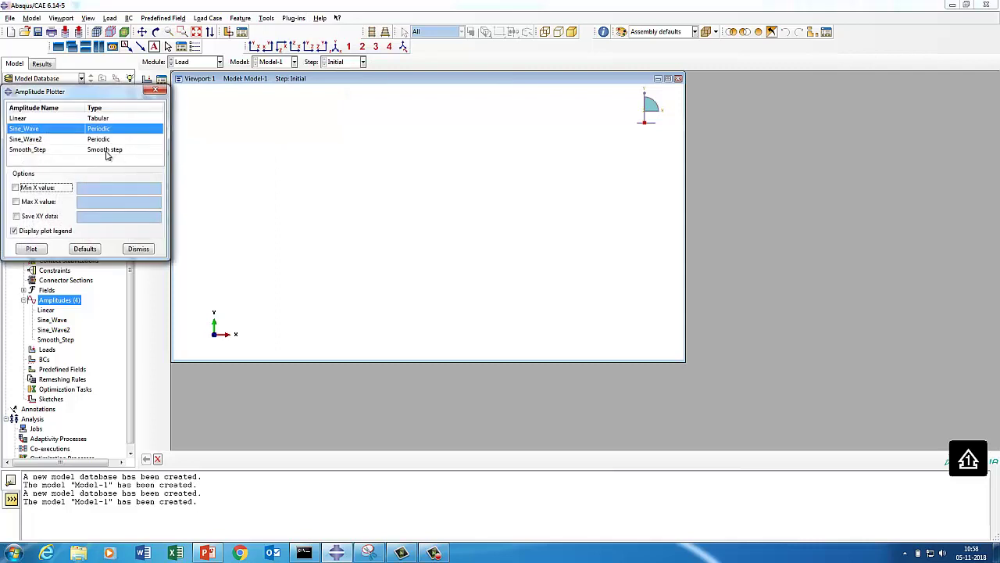
click(106, 150)
click(79, 118)
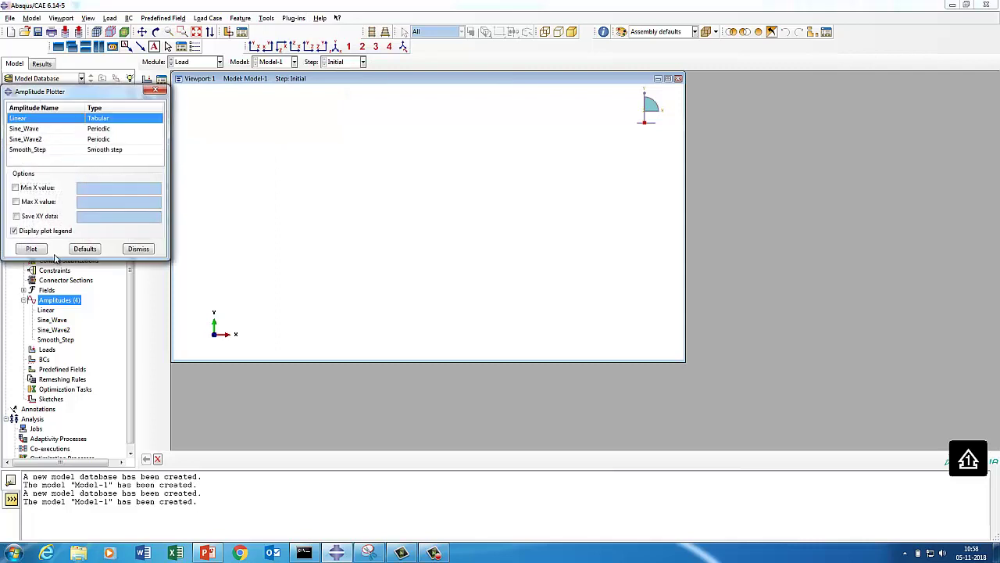
click(32, 248)
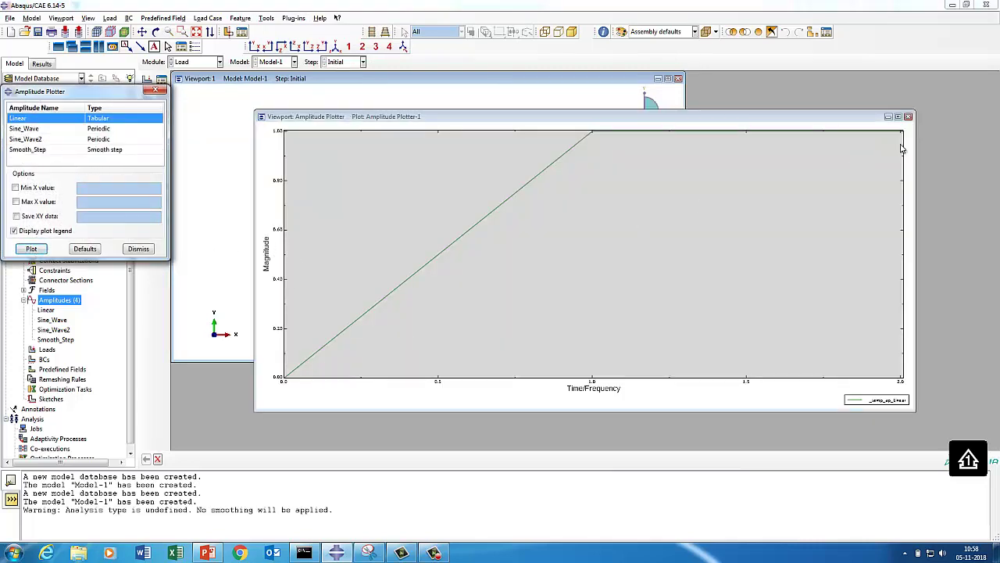
click(898, 120)
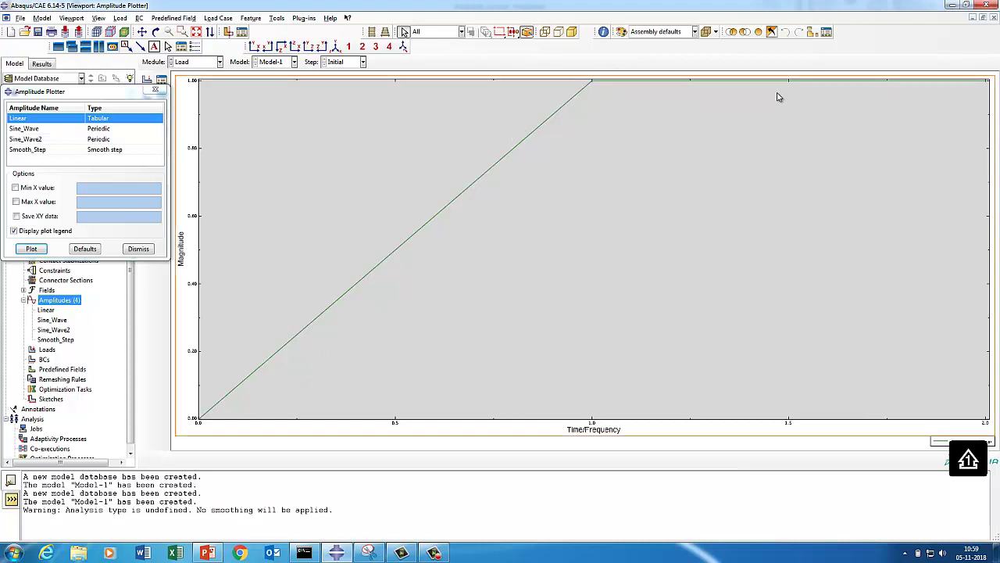
click(136, 248)
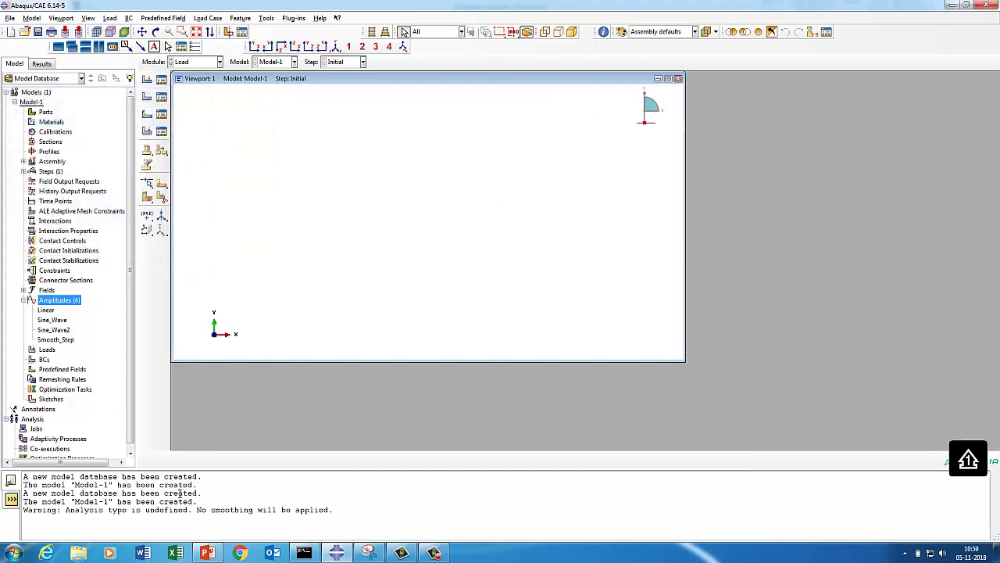
Switch to the Amplitude_Tutorial presentation in PowerPoint, view slide 4 with the decay curves full screen, and return to Abaqus/CAE.
click(207, 553)
click(93, 313)
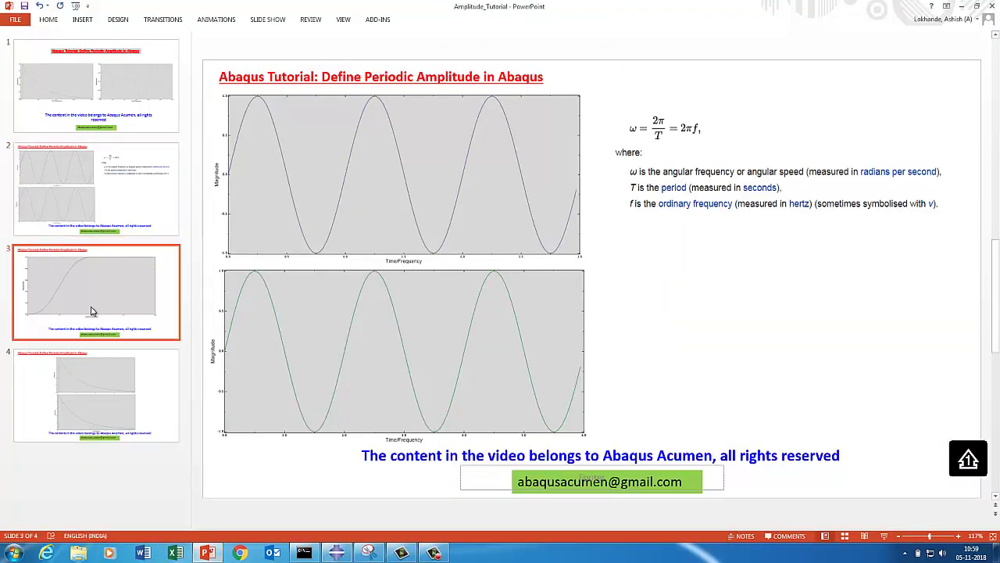
click(157, 400)
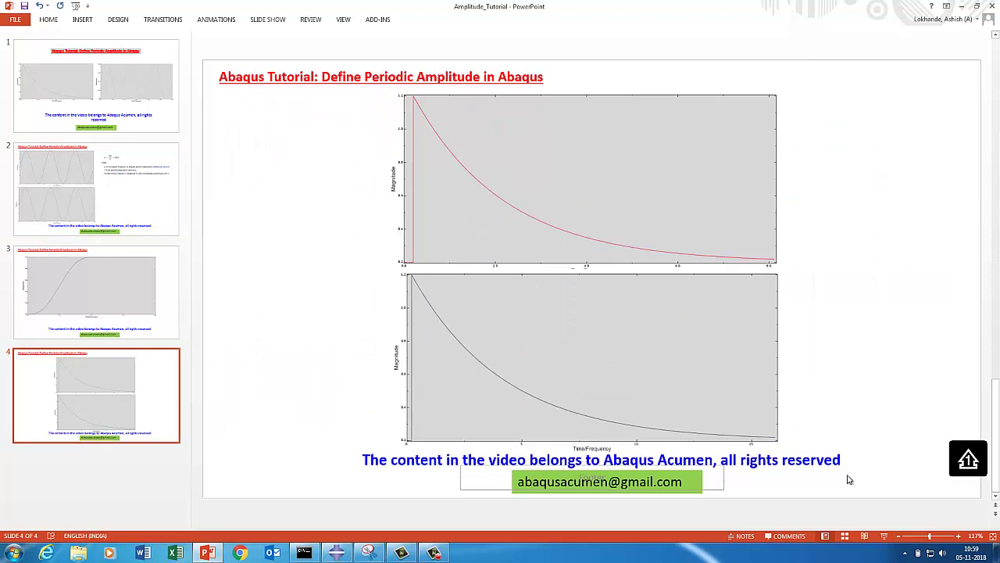
click(883, 535)
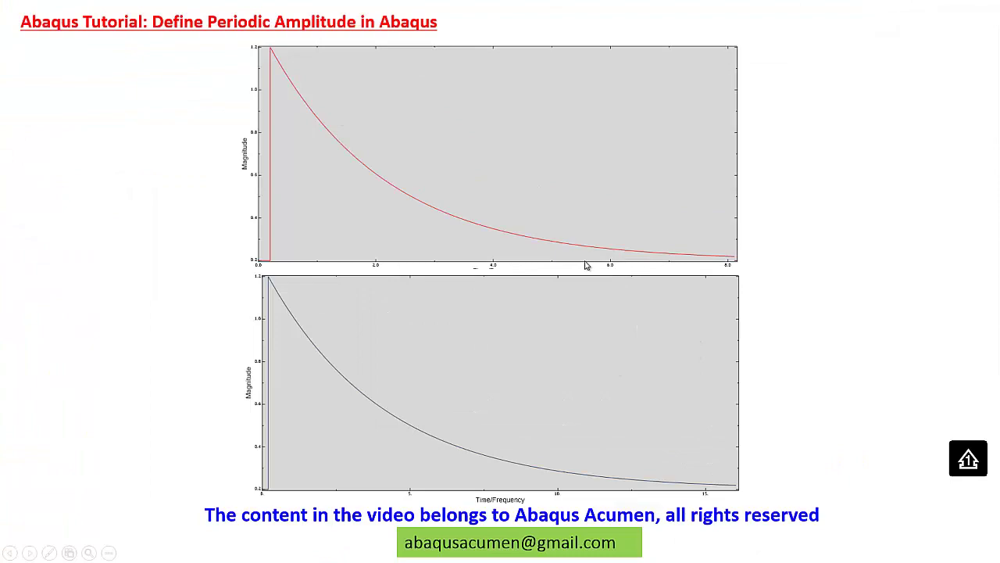
key(Escape)
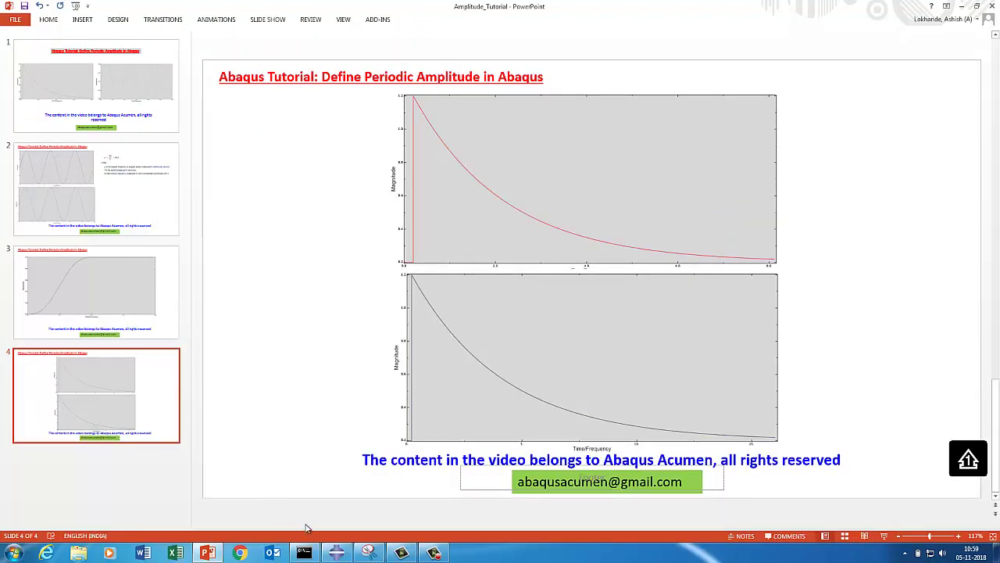
click(336, 555)
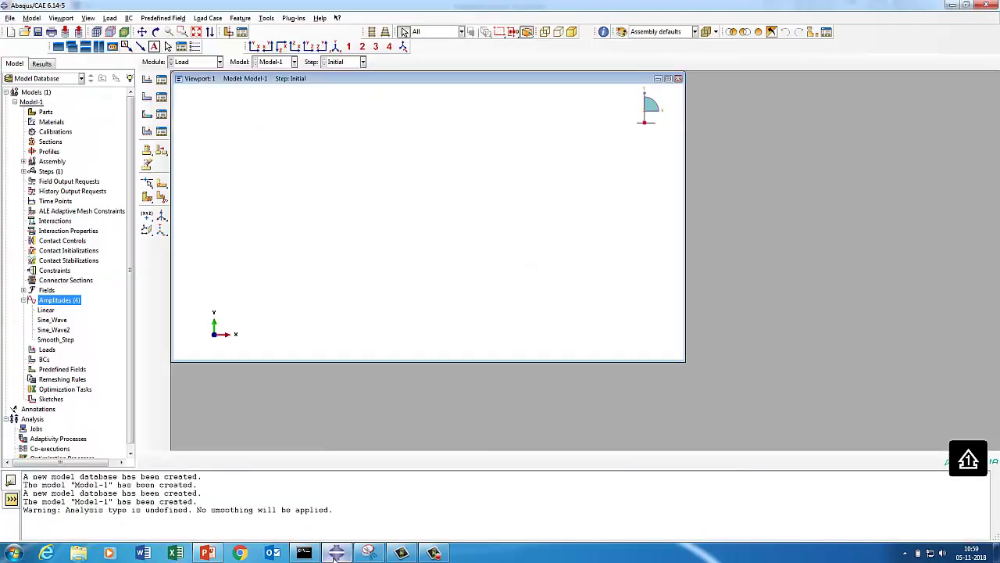
Create a Decay amplitude named Decay1 with initial amplitude 0.2, max amplitude 1, starting time 0.2 and decay time 2.
click(668, 80)
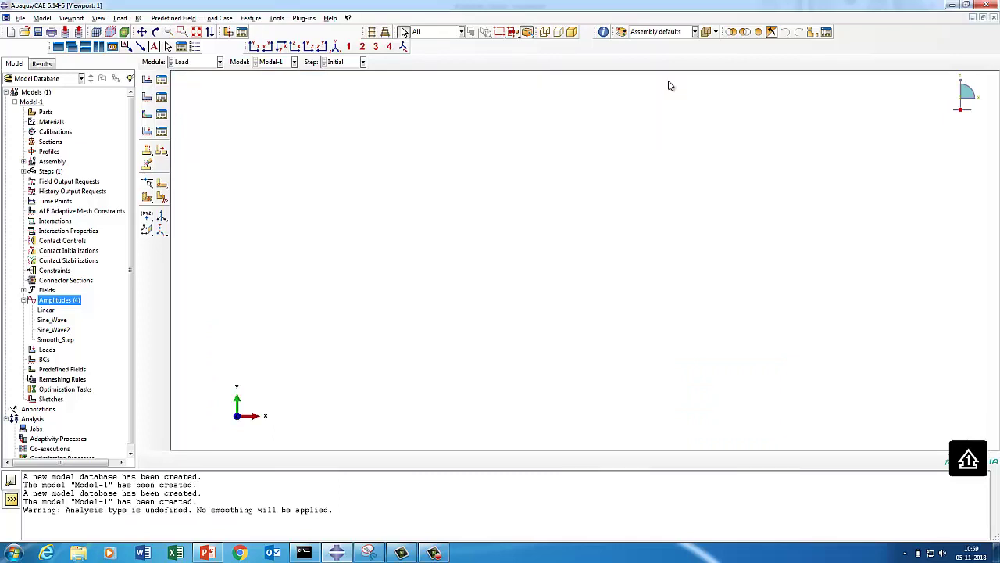
right_click(60, 303)
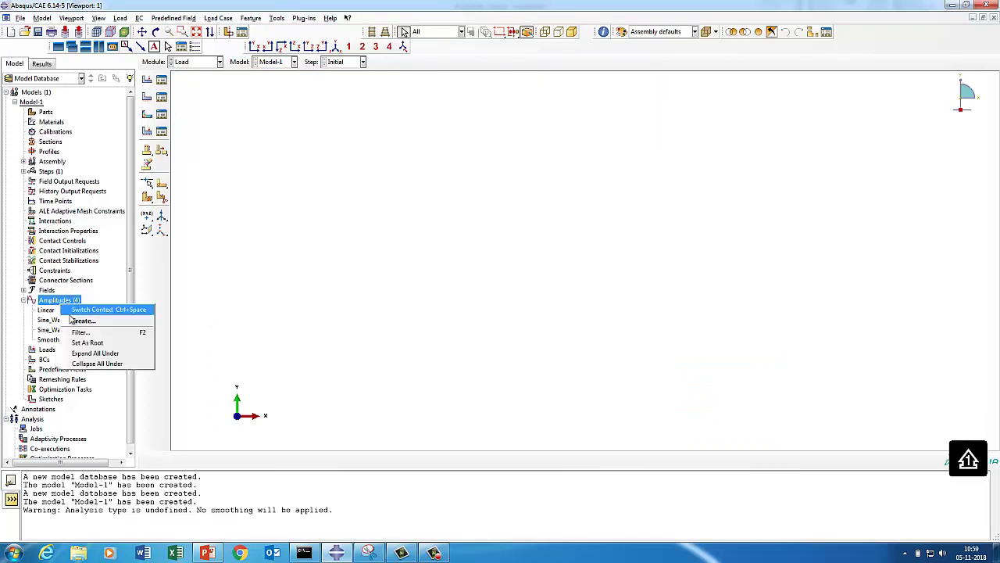
click(74, 321)
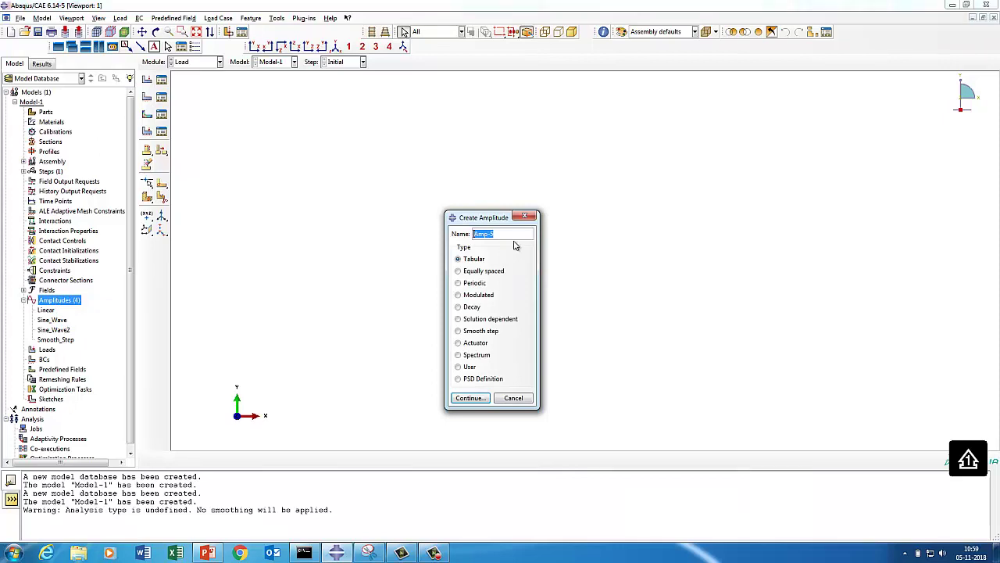
text(Da)
click(469, 398)
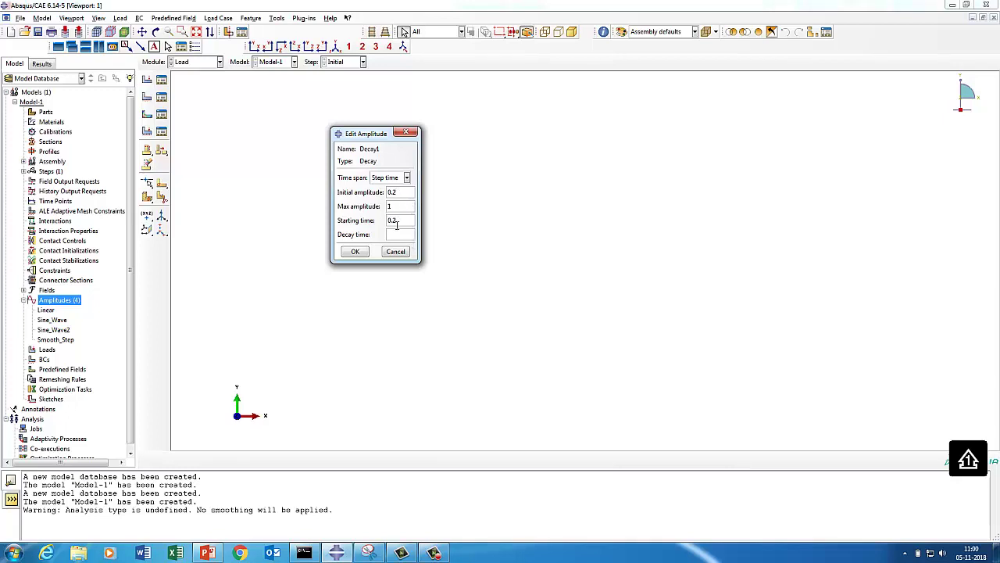
text(2)
click(355, 252)
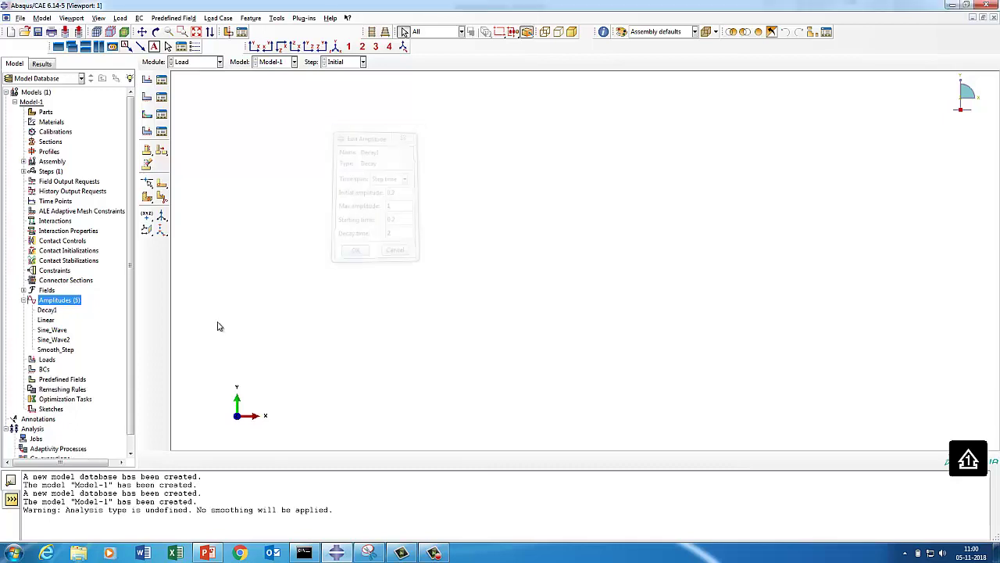
Plot the Decay1 amplitude with the Amplitude Plotter.
click(278, 17)
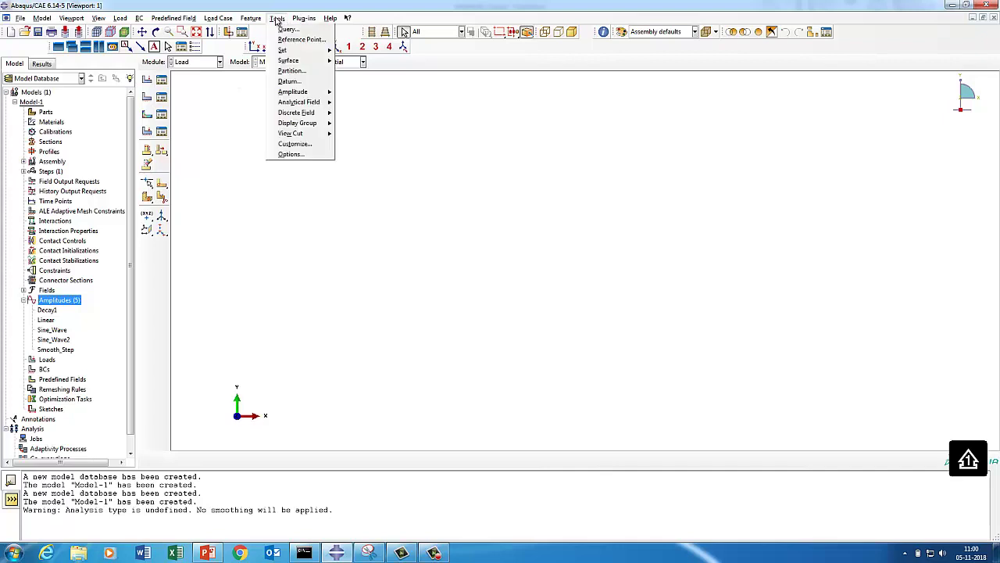
mouse_move(304, 18)
mouse_move(307, 42)
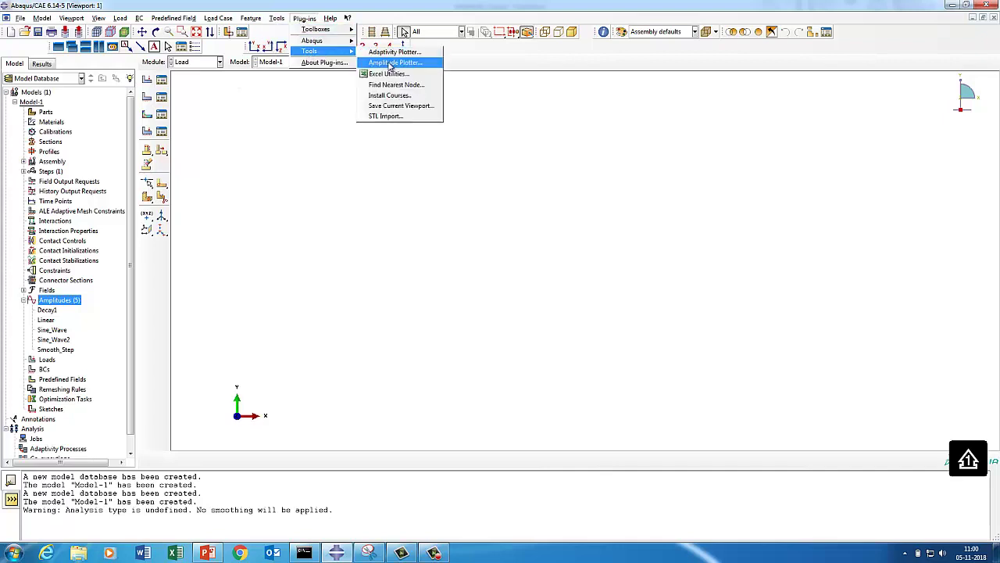
click(402, 60)
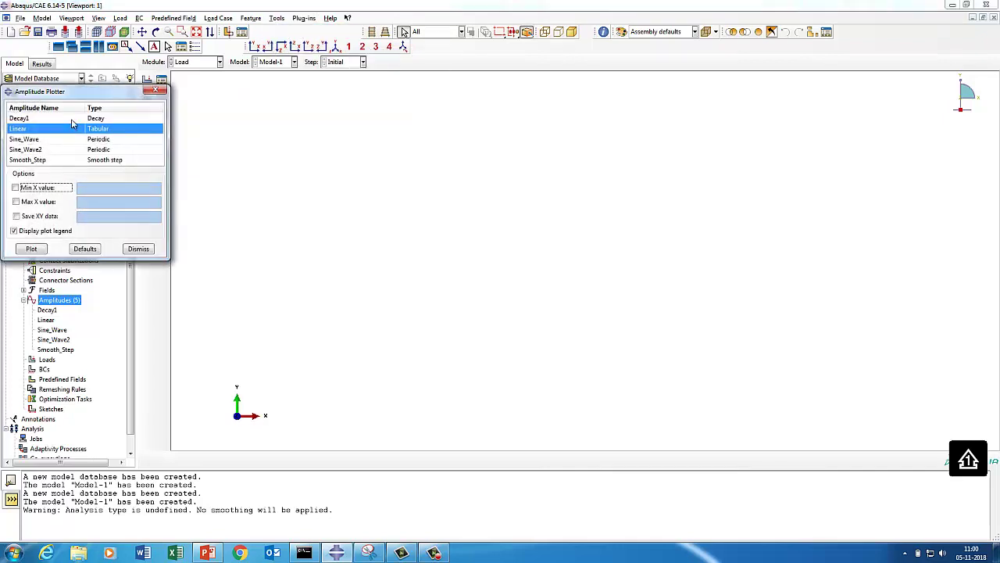
click(75, 119)
click(42, 248)
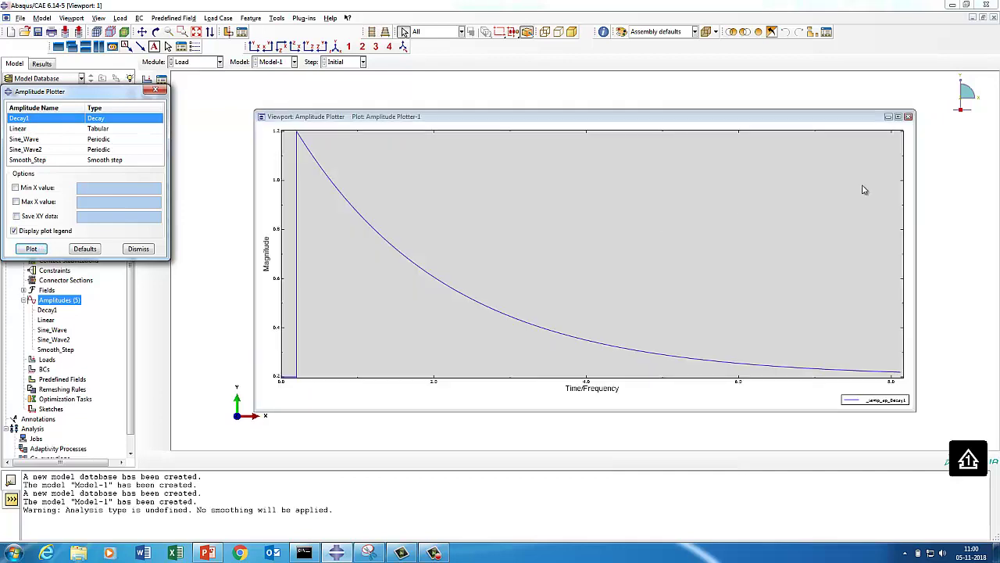
Examine the Decay1 curve in the maximized plot viewport, close the plotter, and review the Decay1 amplitude's parameters without editing them.
click(898, 116)
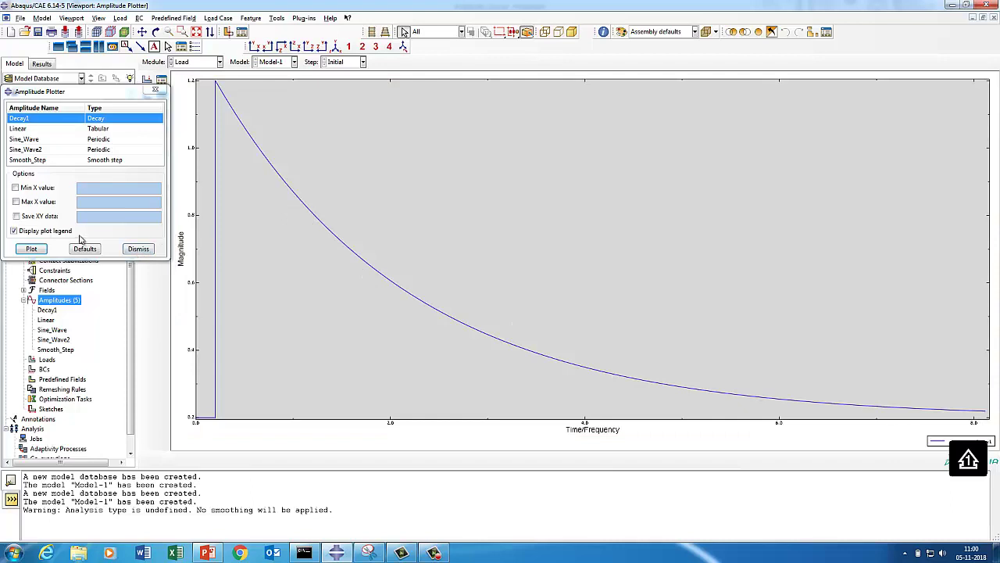
click(147, 251)
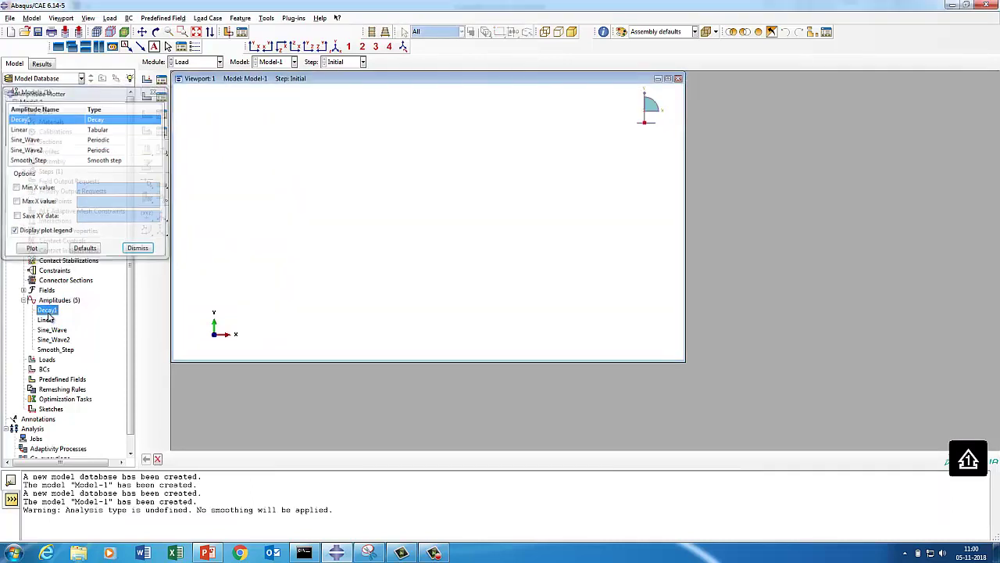
right_click(47, 310)
click(57, 329)
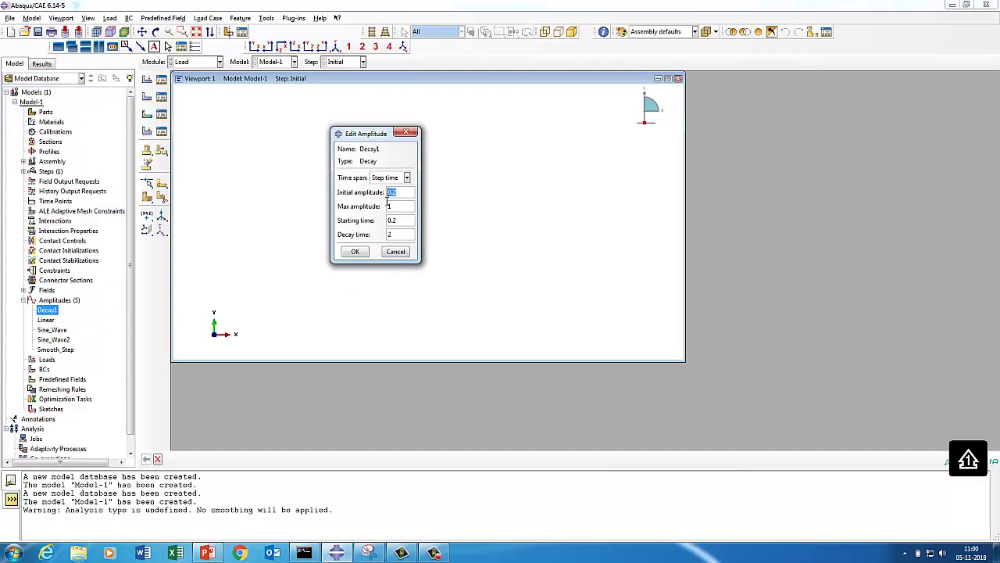
click(390, 206)
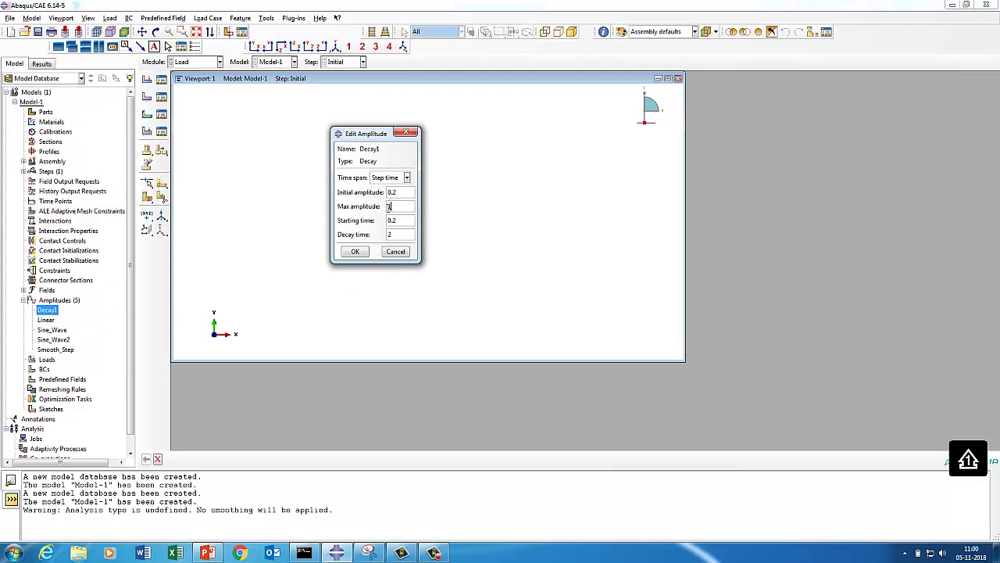
click(355, 250)
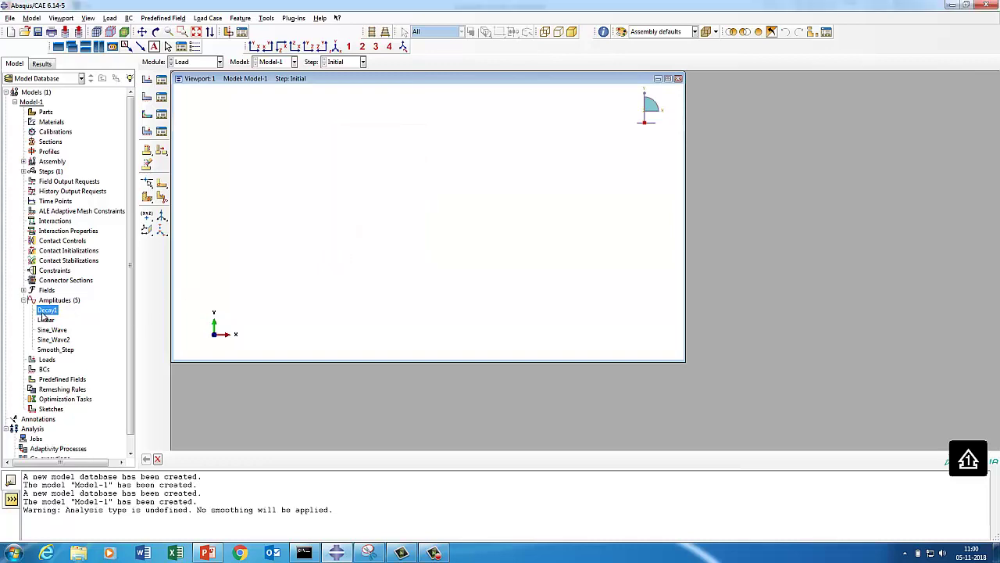
Plot the Decay1 amplitude again with the Amplitude Plotter, examine it in the maximized viewport, and close the plotter.
click(293, 18)
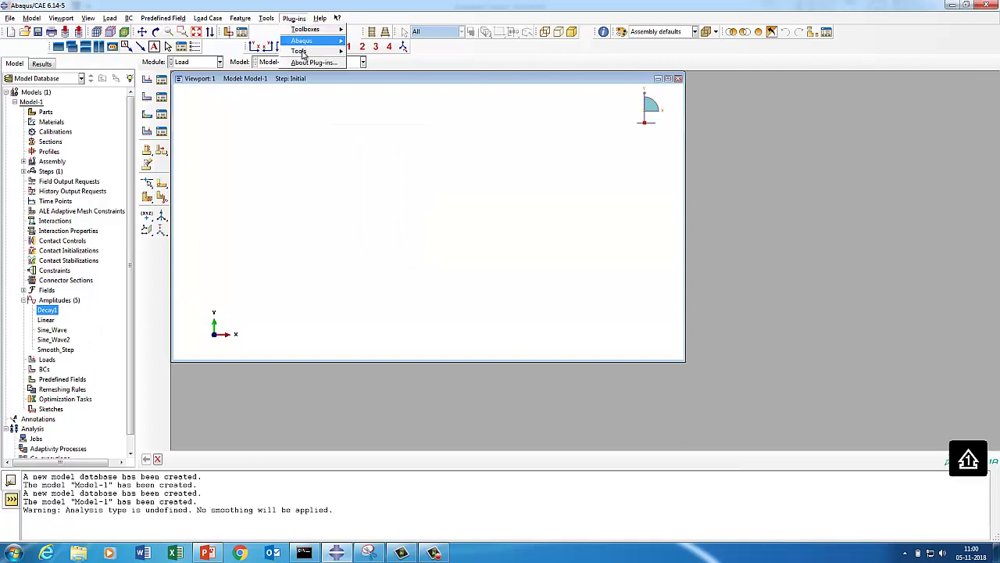
mouse_move(302, 54)
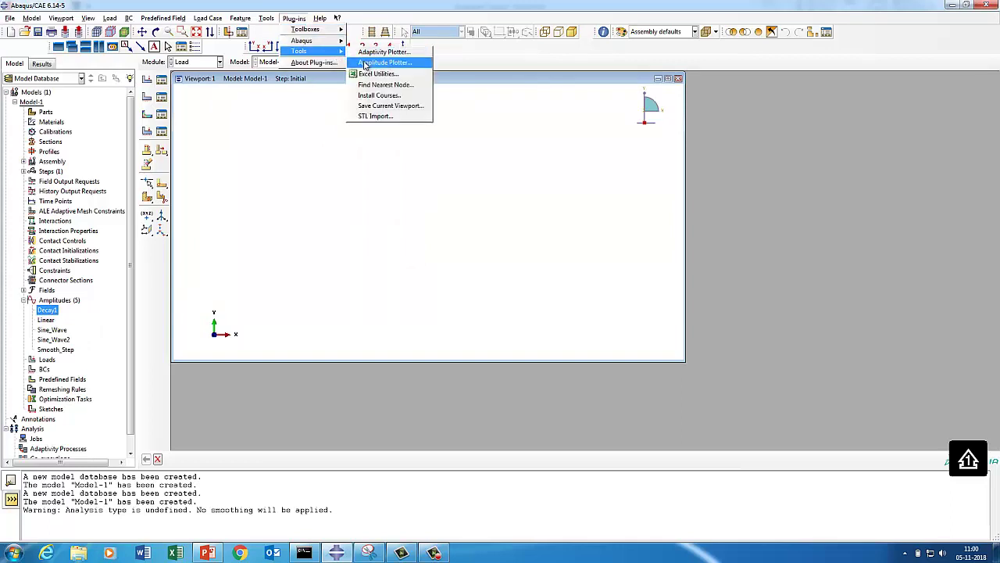
click(302, 150)
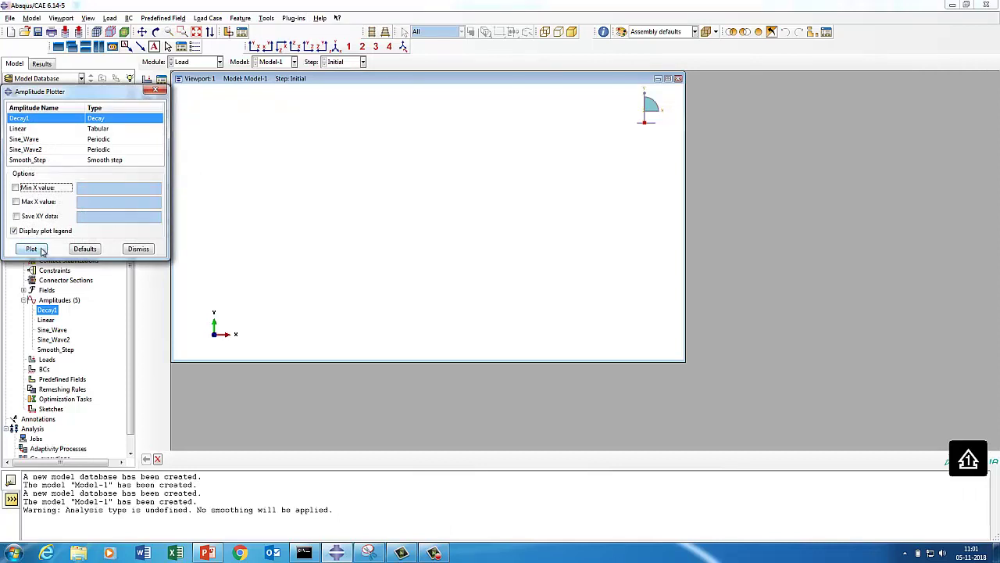
click(36, 248)
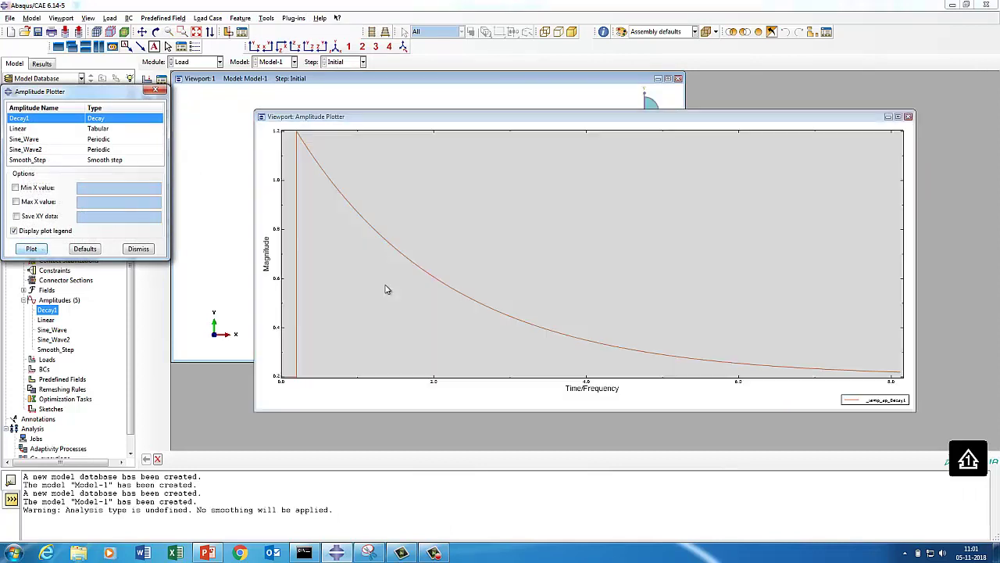
click(896, 119)
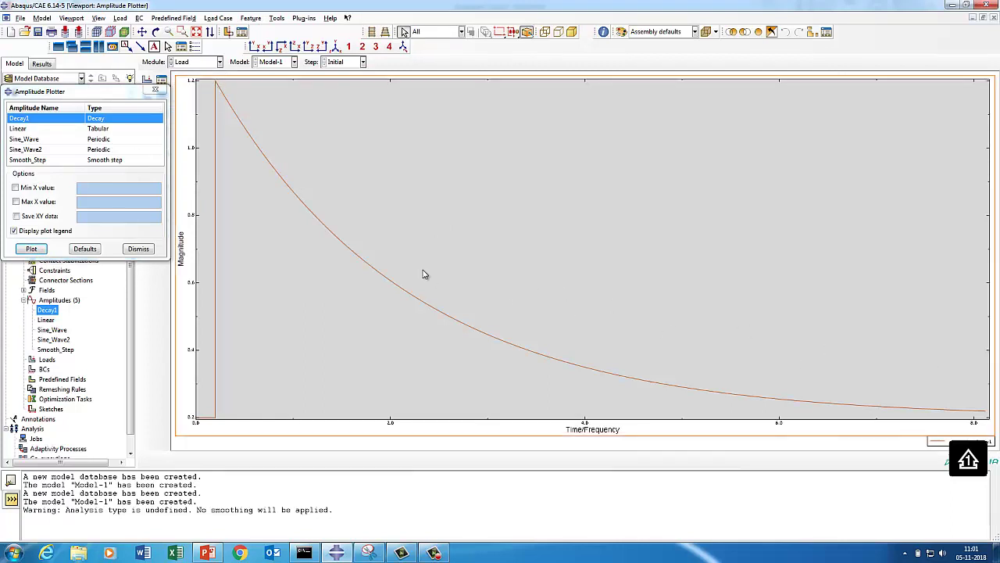
click(137, 249)
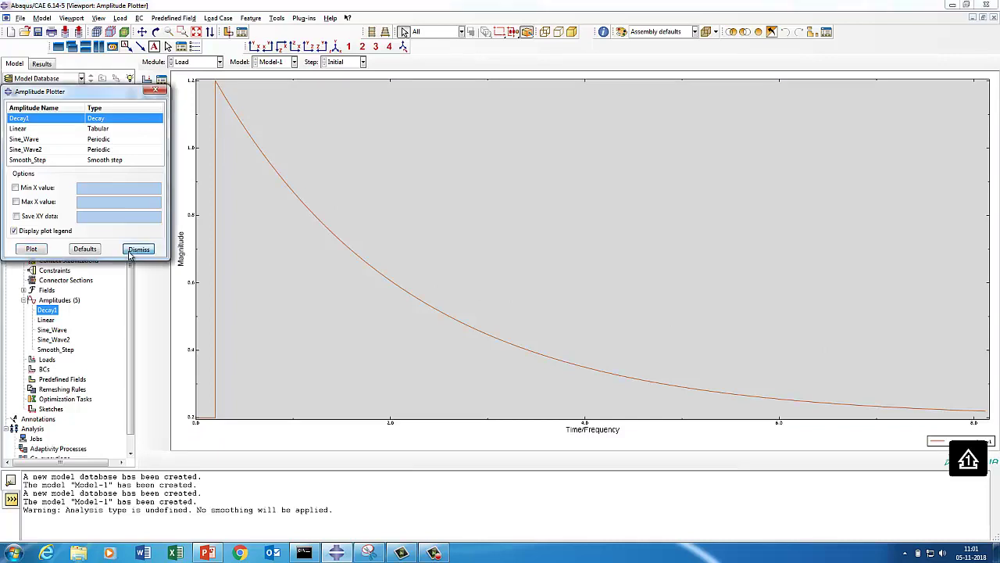
Create a Decay amplitude named Decay2 with initial amplitude 0.2, max amplitude 1, starting time 0.2 and a decay time.
click(77, 301)
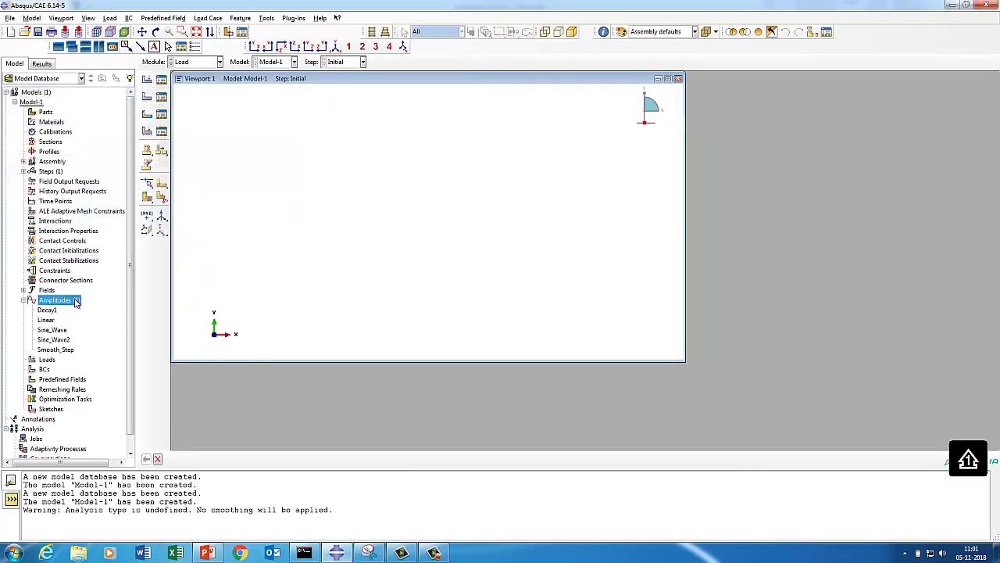
right_click(76, 301)
click(85, 317)
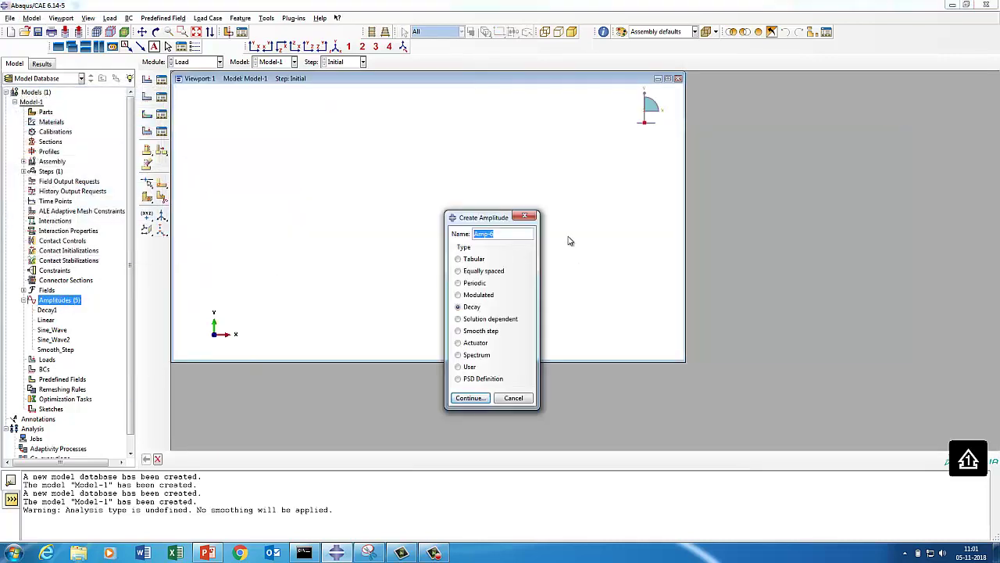
text(D)
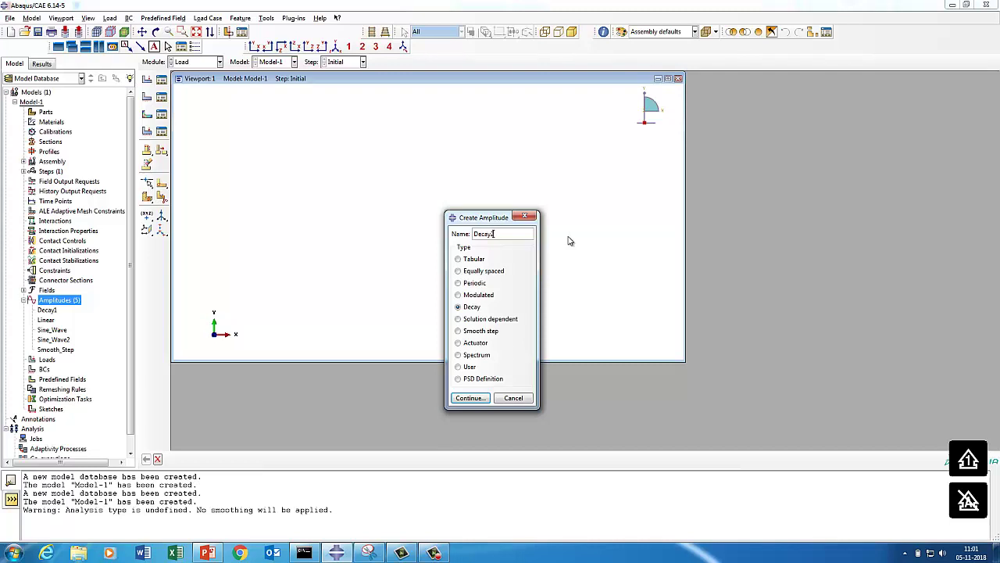
text(ecay2)
click(469, 398)
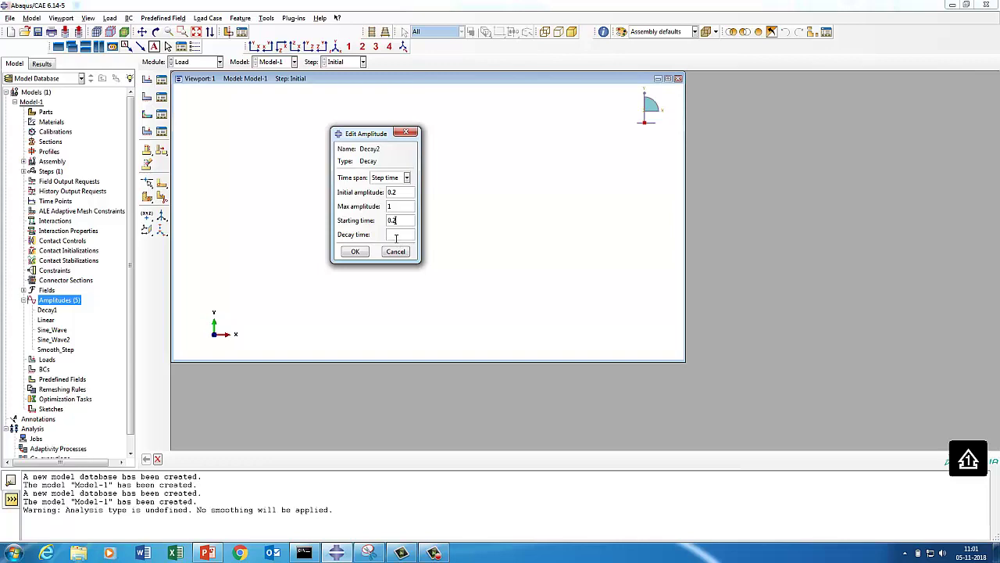
click(358, 251)
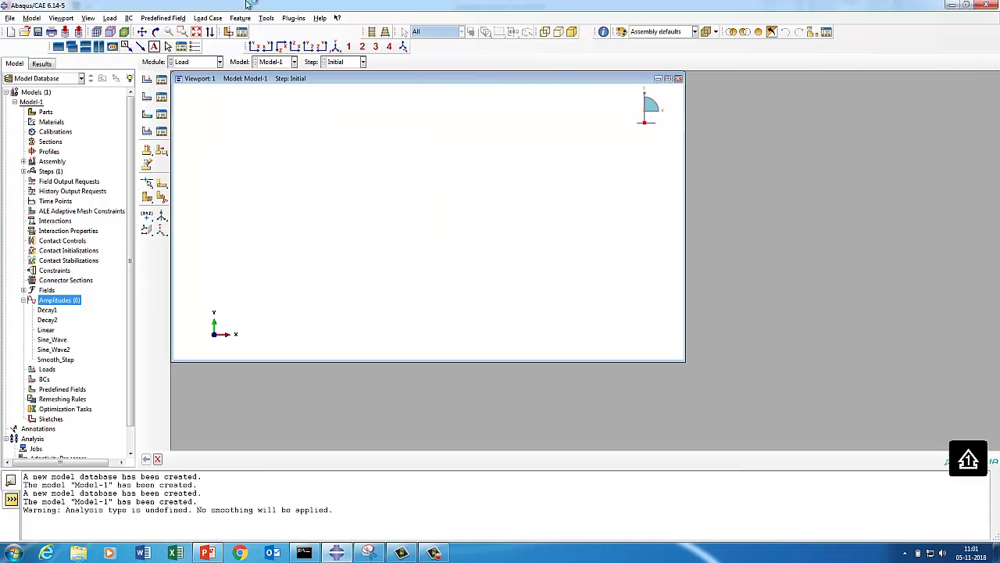
Plot the Decay2 amplitude with the Amplitude Plotter and maximize its plot viewport.
click(294, 18)
mouse_move(337, 53)
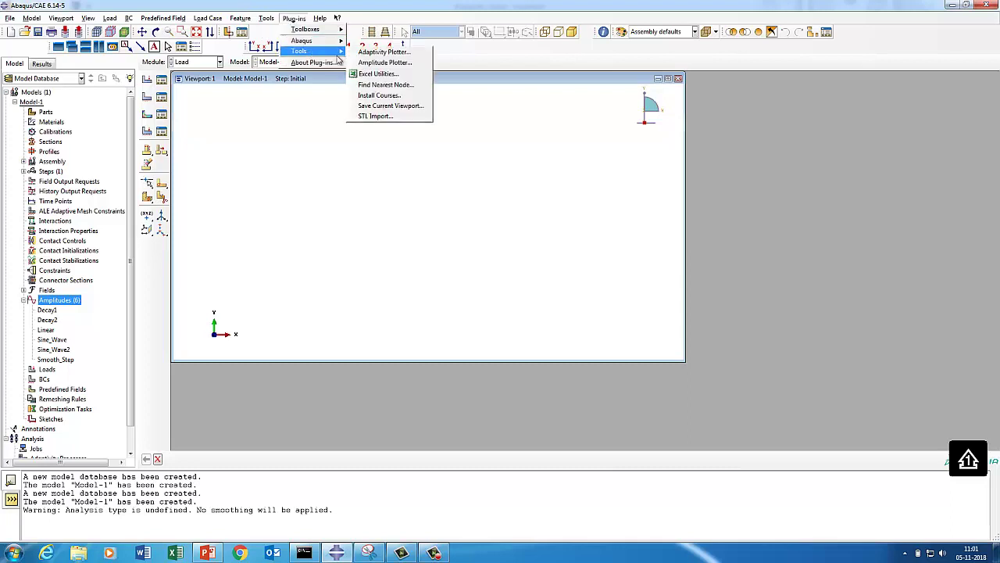
click(384, 63)
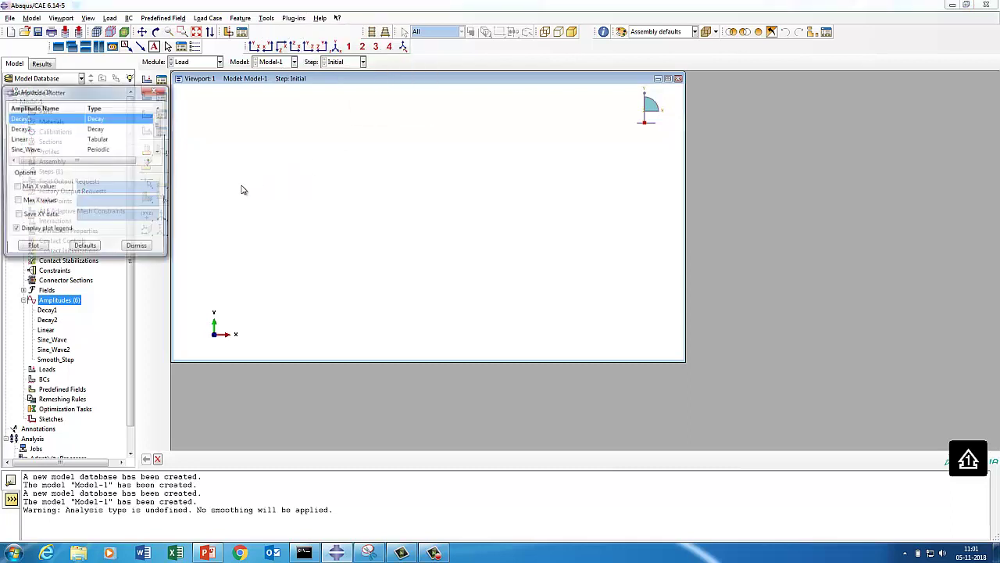
click(82, 129)
click(43, 251)
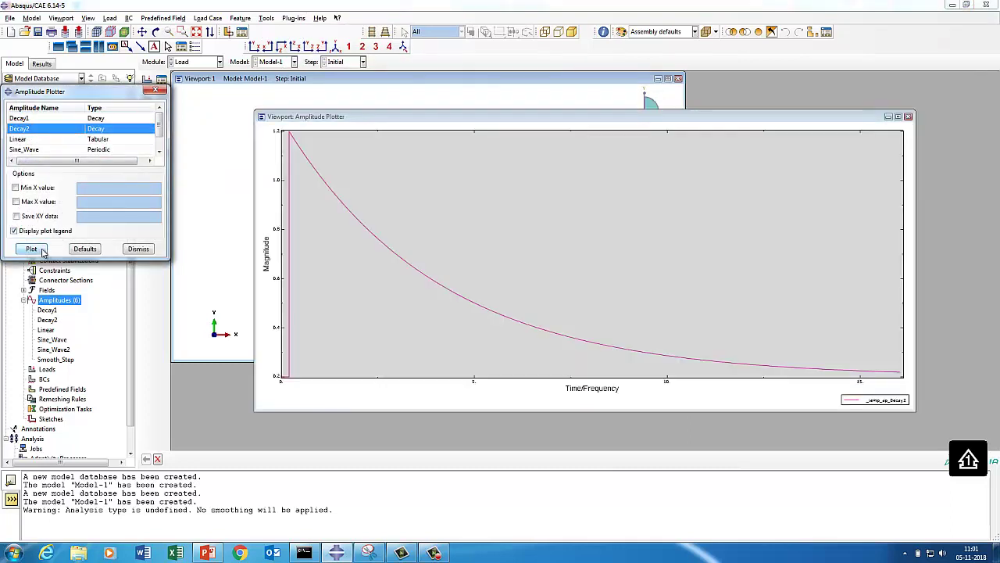
click(899, 117)
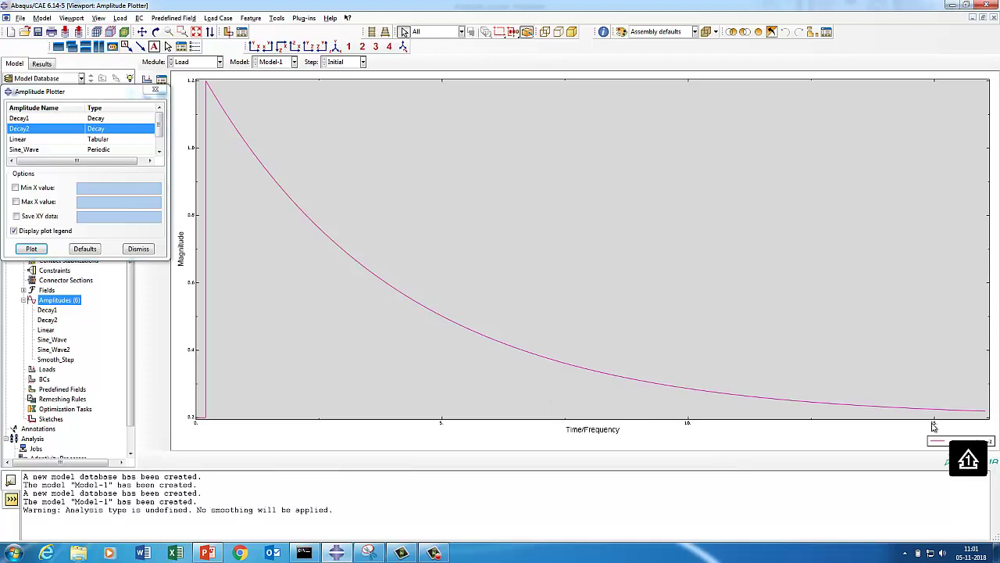
Switch to the Amplitude_Tutorial presentation in PowerPoint, compare the decay curves on slide 4 full screen, dismiss the Windows prompt, and return to Abaqus/CAE.
click(205, 553)
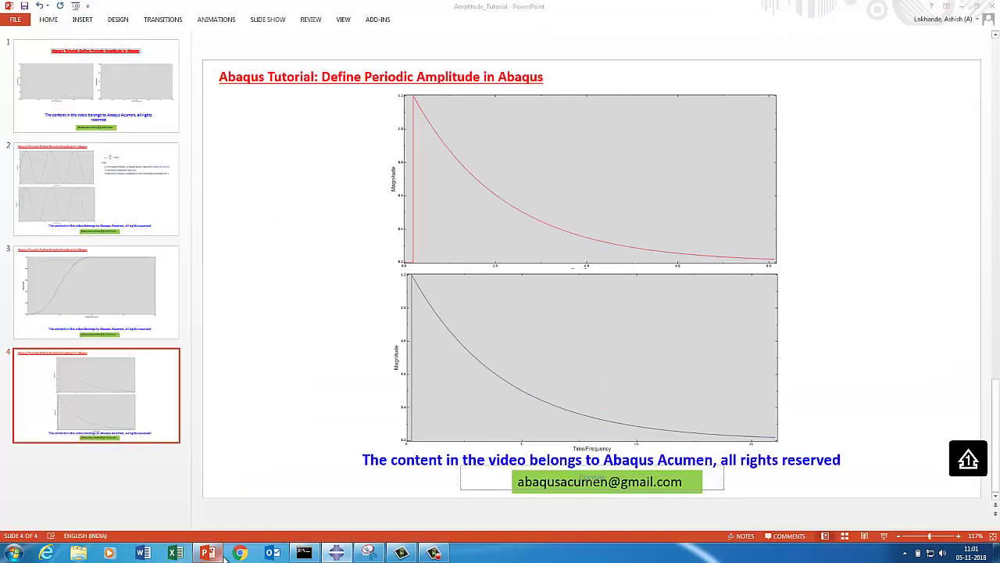
click(884, 536)
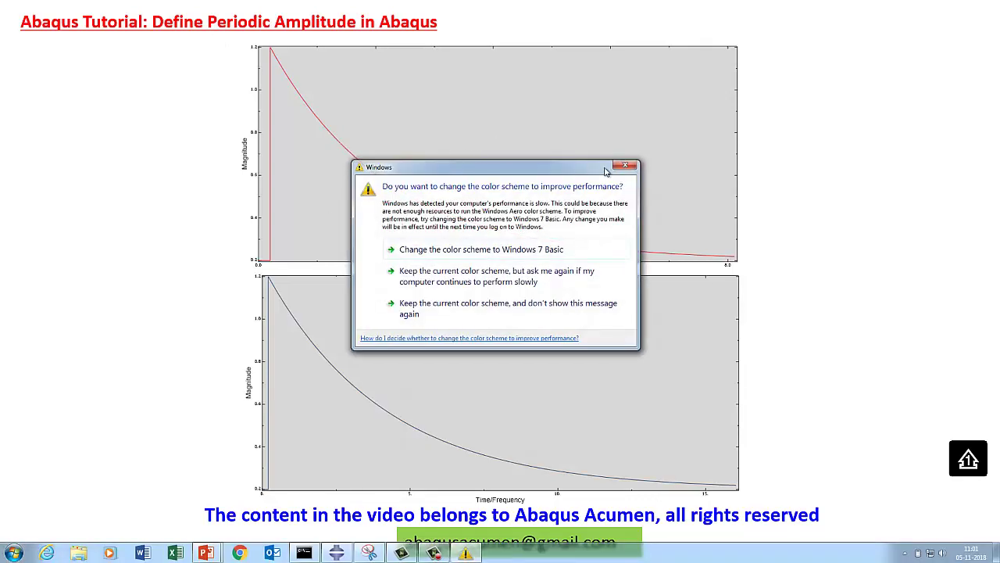
click(625, 166)
key(Escape)
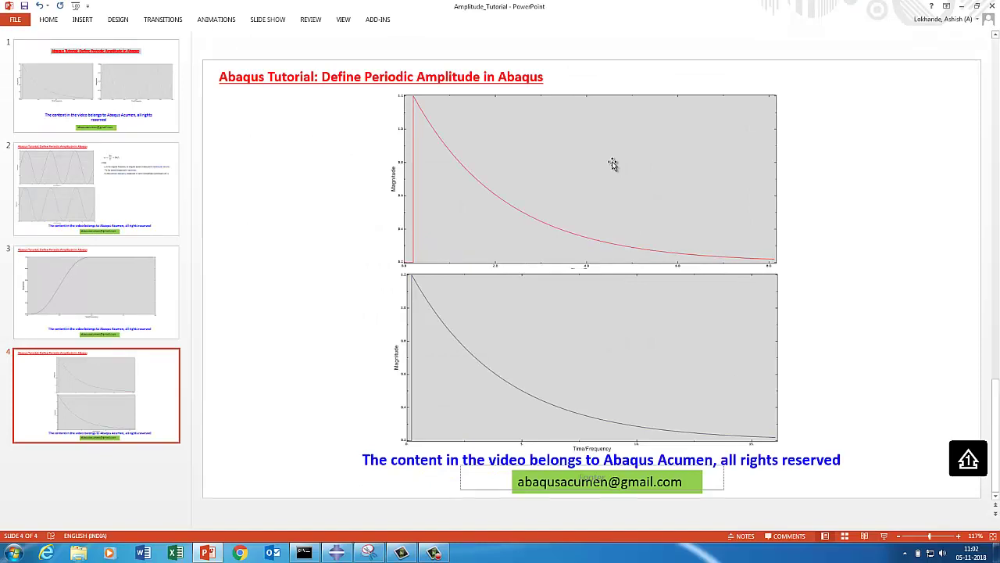
click(336, 554)
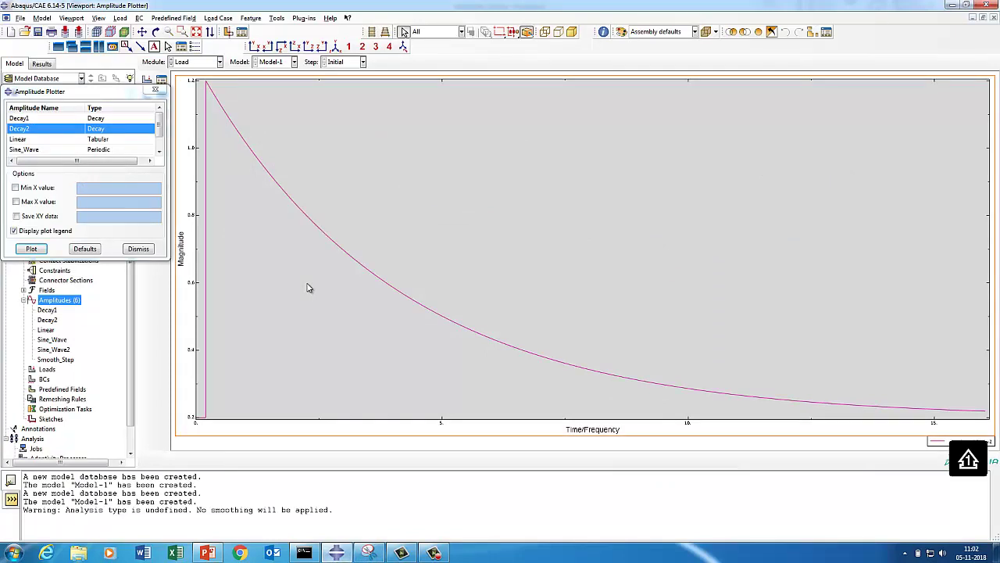
Set the title font size of the Magnitude Y axis to 24 points in the Decay2 plot.
double_click(181, 249)
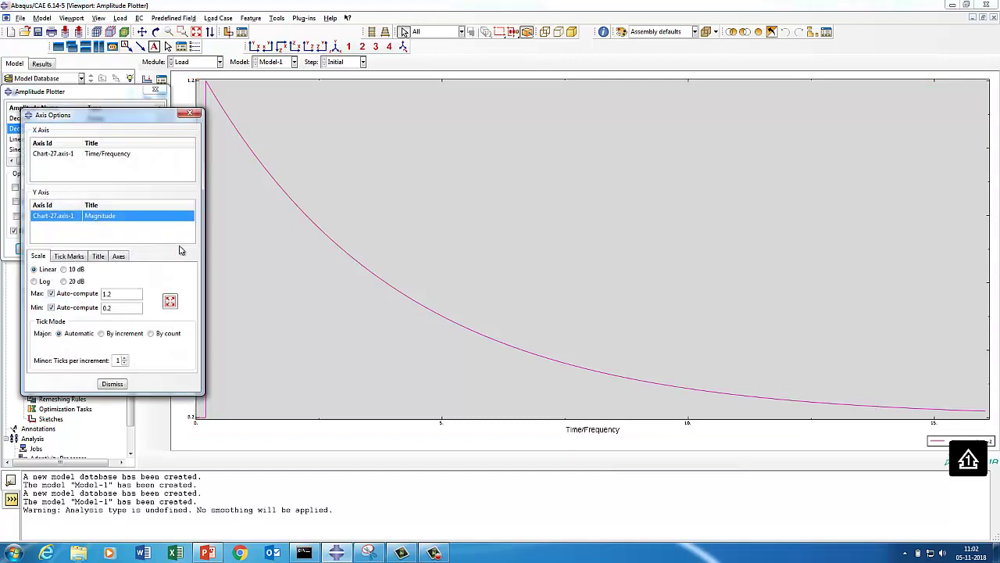
click(112, 383)
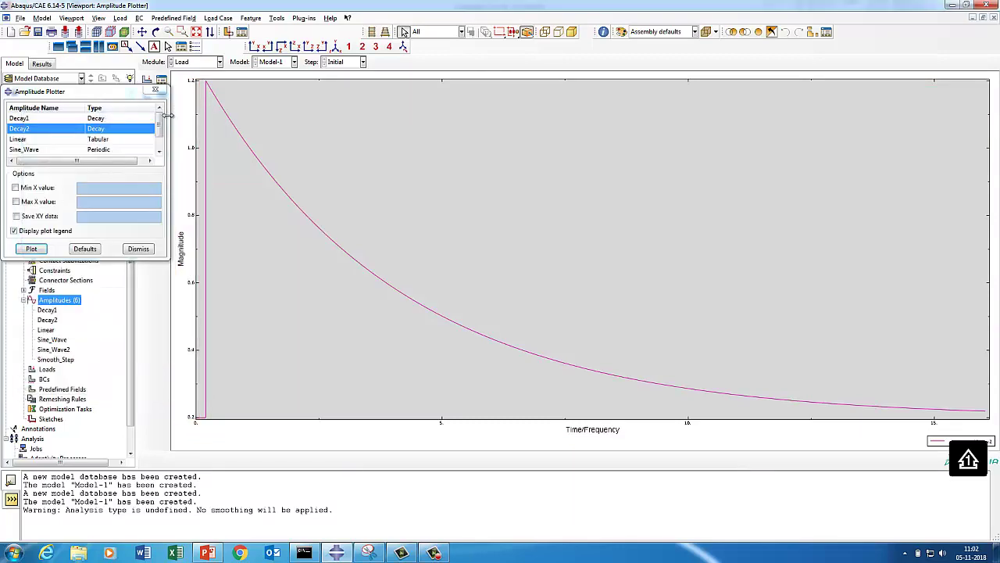
double_click(182, 260)
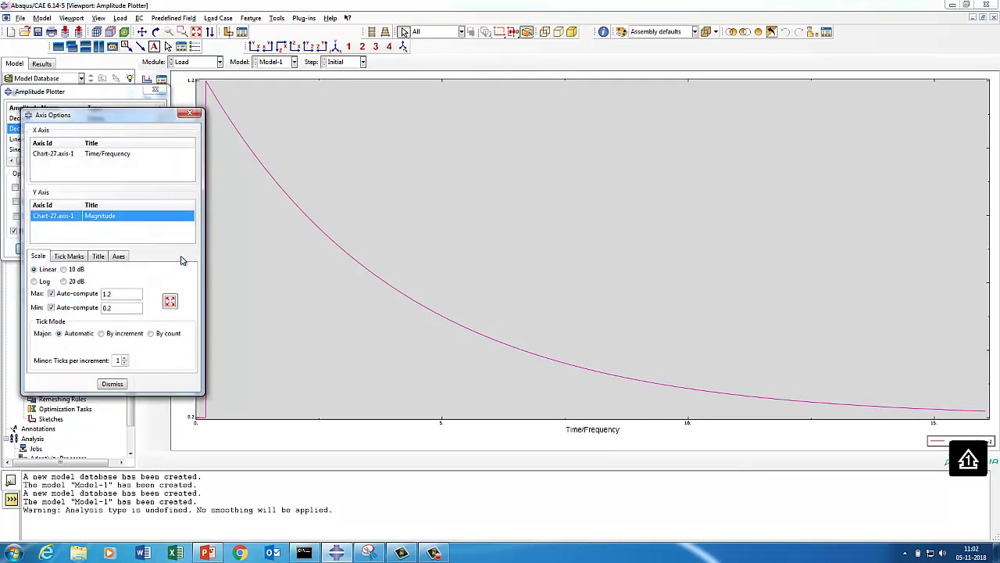
click(97, 256)
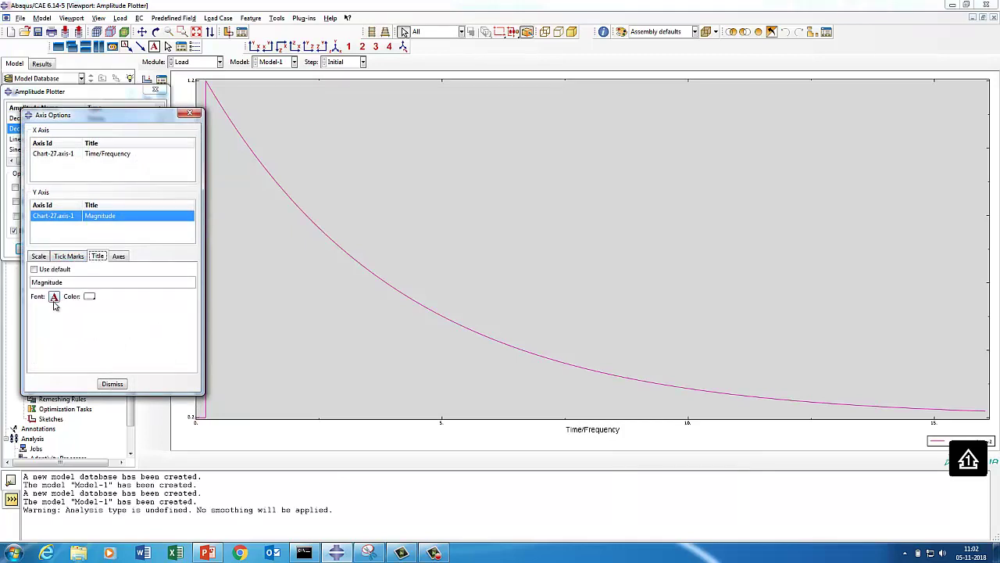
click(54, 296)
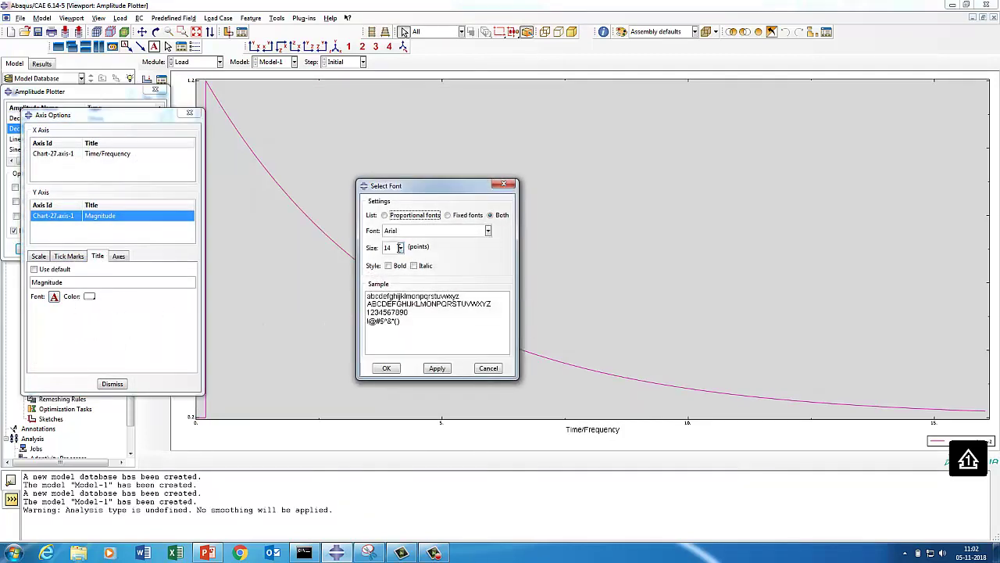
click(401, 246)
click(388, 310)
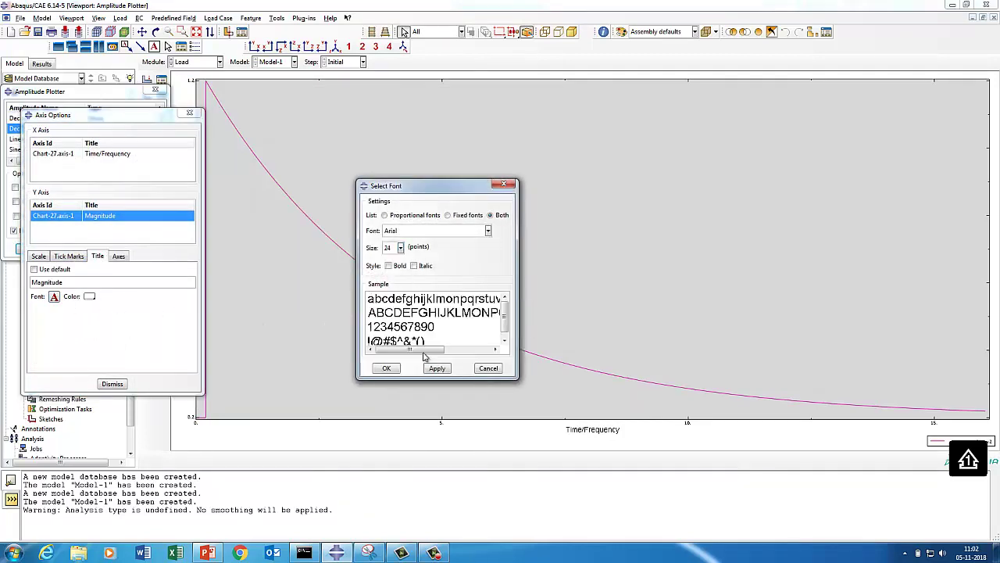
click(435, 369)
click(386, 368)
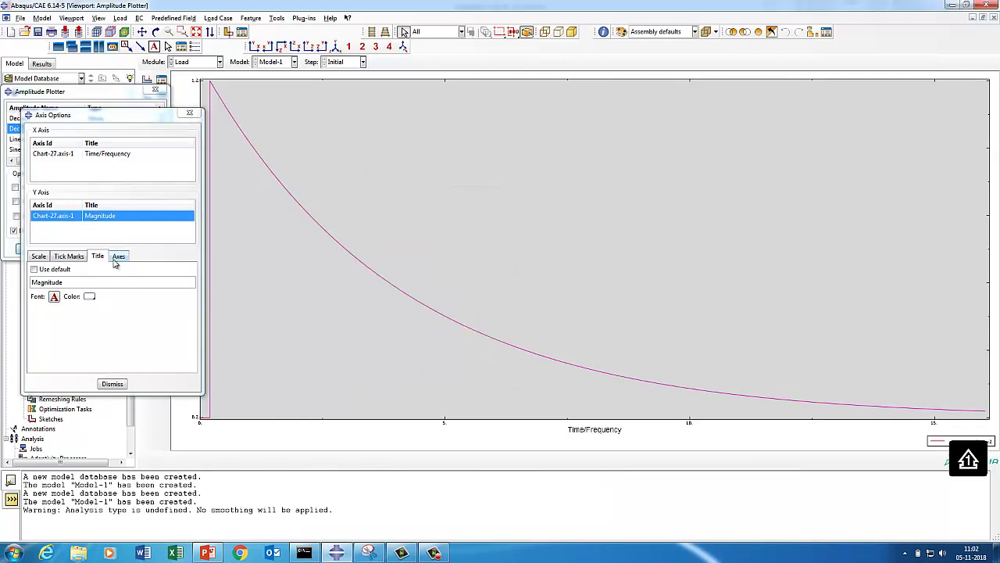
Set the label font size of the Magnitude Y axis to 24 points.
click(117, 256)
click(55, 329)
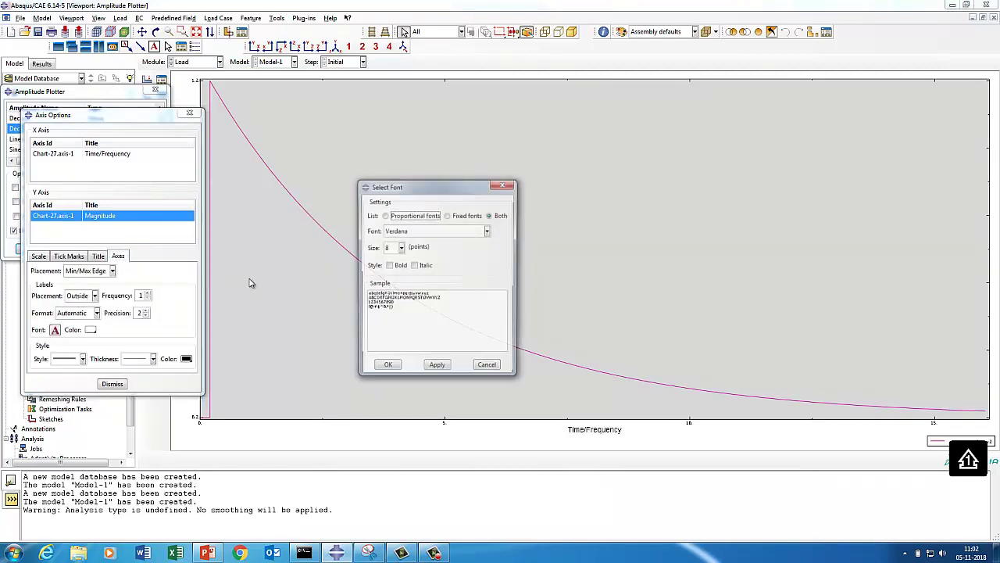
click(401, 248)
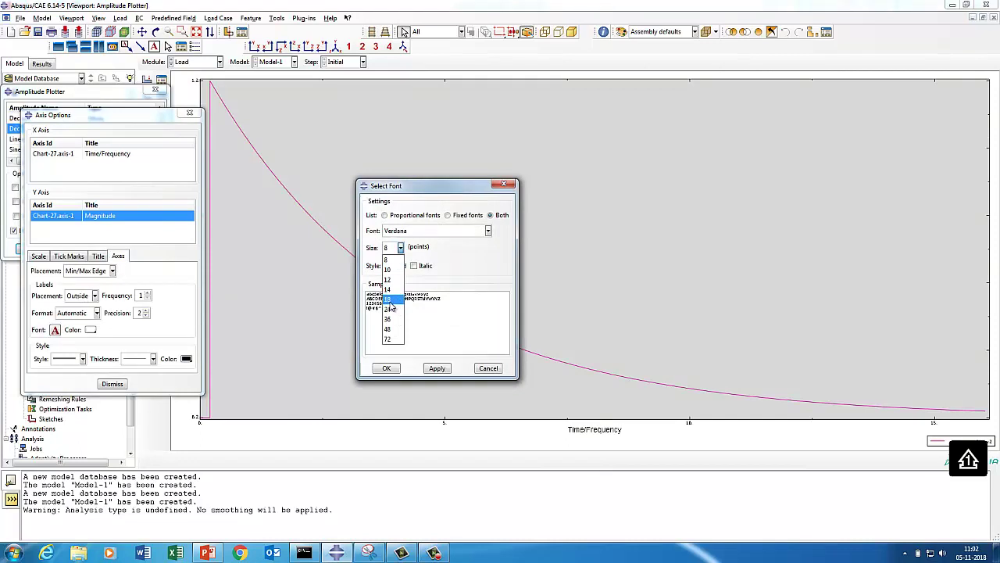
click(390, 310)
click(388, 371)
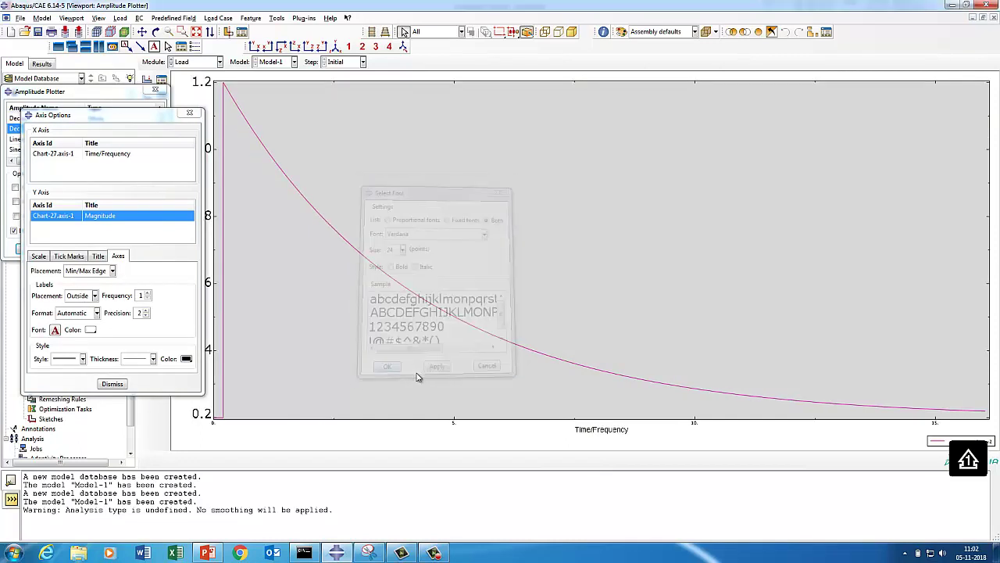
Set the title font size of the Time/Frequency X axis to 24 points in the Decay2 plot.
click(592, 433)
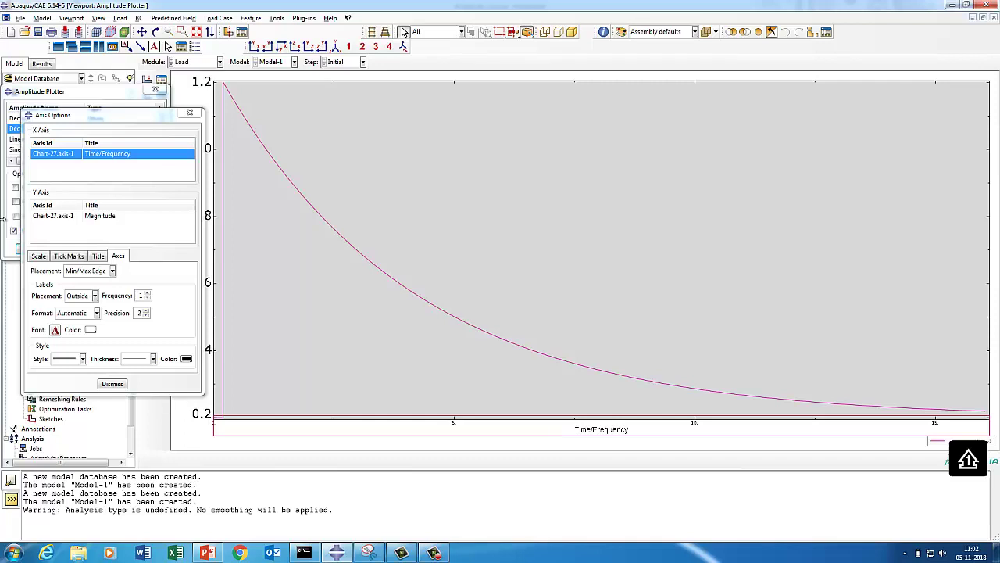
click(98, 257)
click(54, 297)
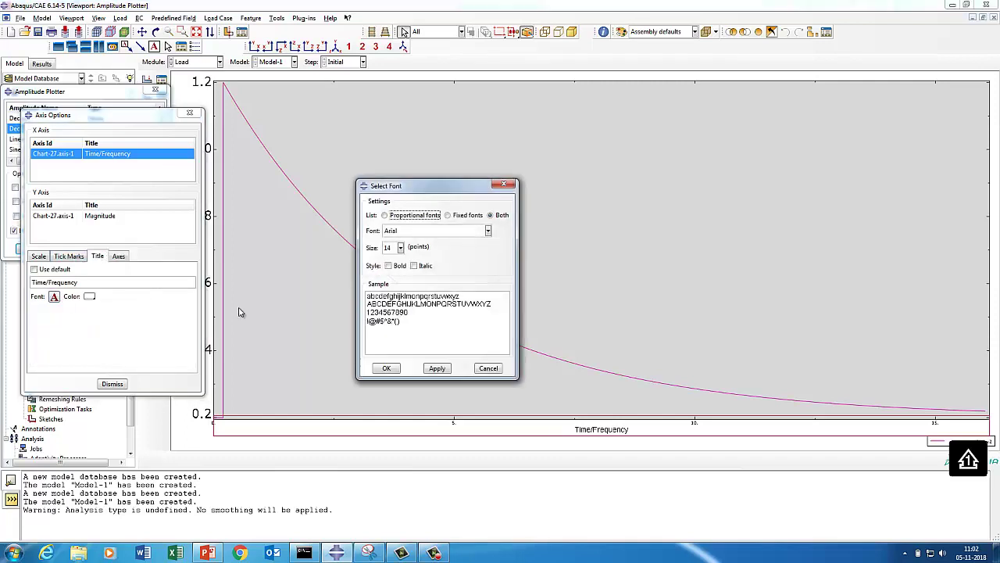
click(400, 247)
click(393, 312)
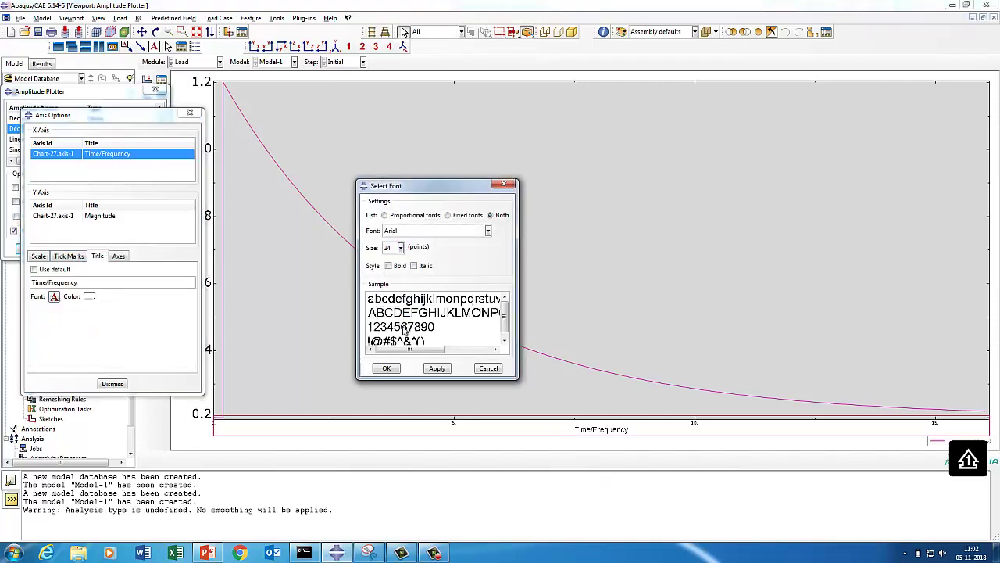
click(435, 368)
click(386, 368)
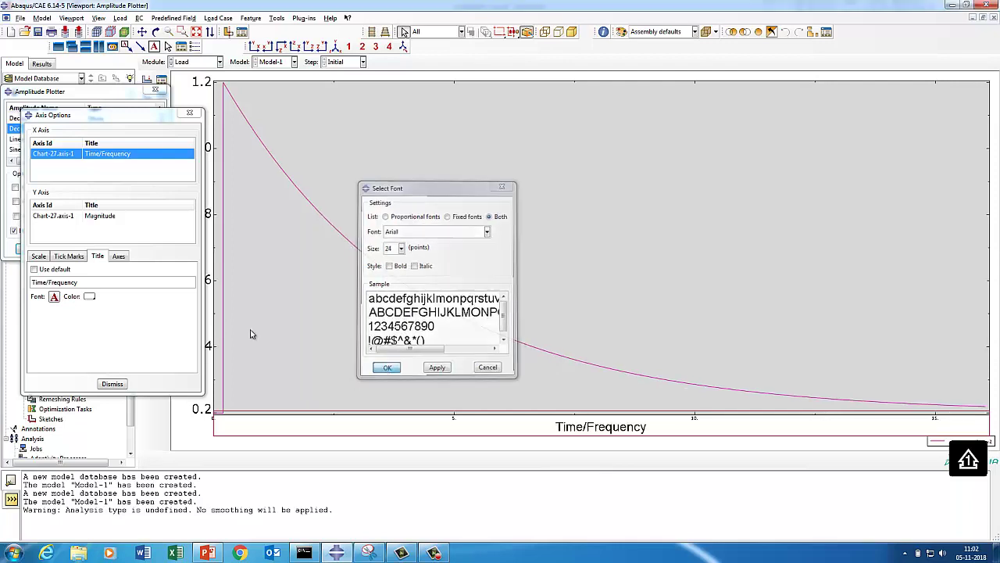
Set the label font size of the Time/Frequency X axis to 24 points.
click(118, 257)
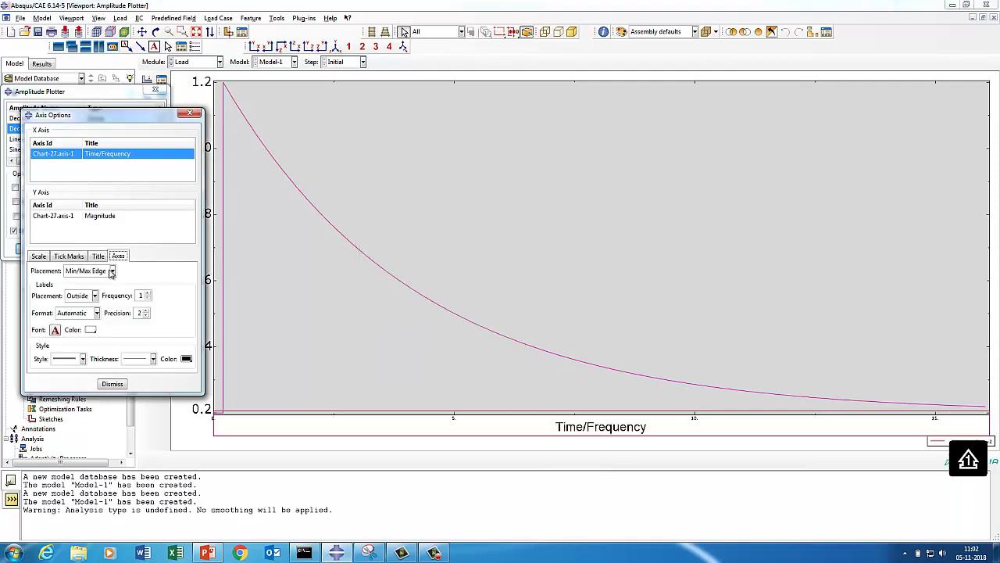
click(55, 329)
click(401, 248)
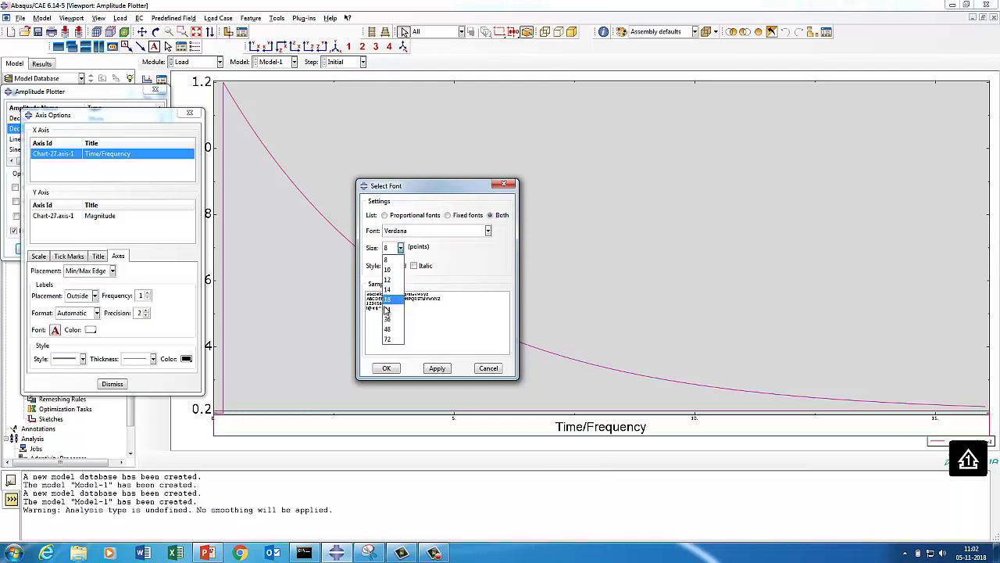
click(391, 316)
click(437, 368)
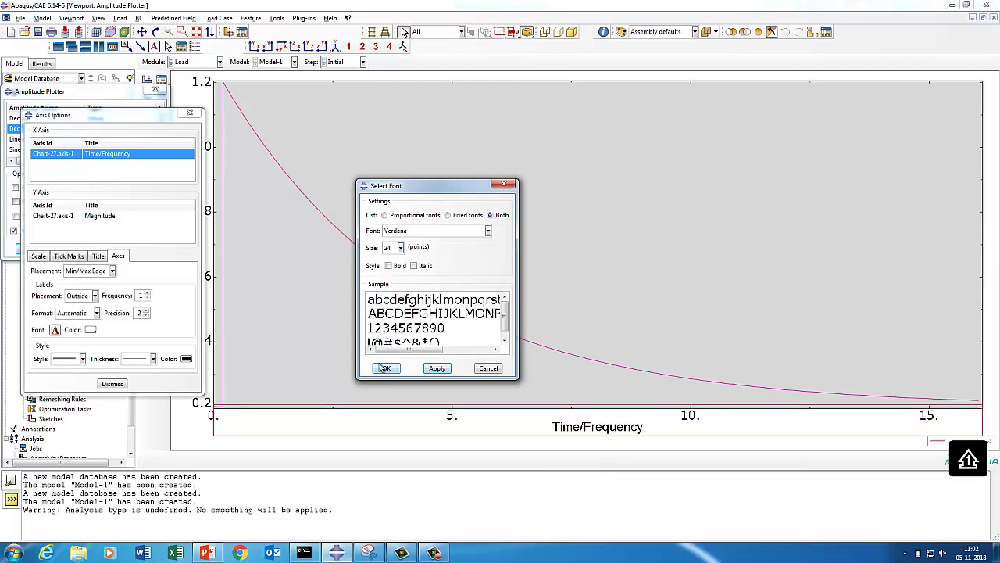
click(385, 368)
Move the Axis Options dialog aside to inspect the Decay2 plot, then dismiss it and the Amplitude Plotter.
drag(101, 115, 59, 107)
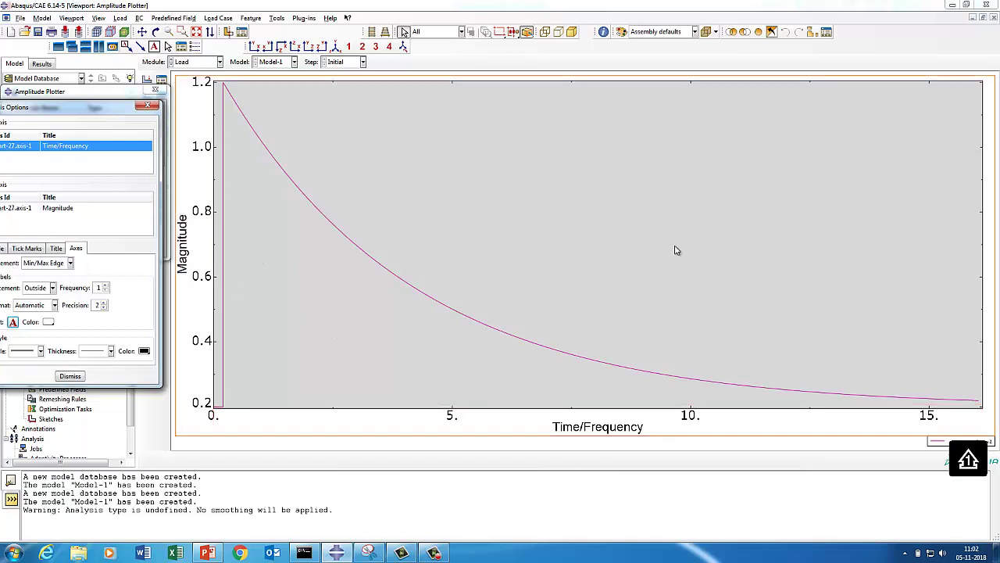
drag(114, 111, 171, 128)
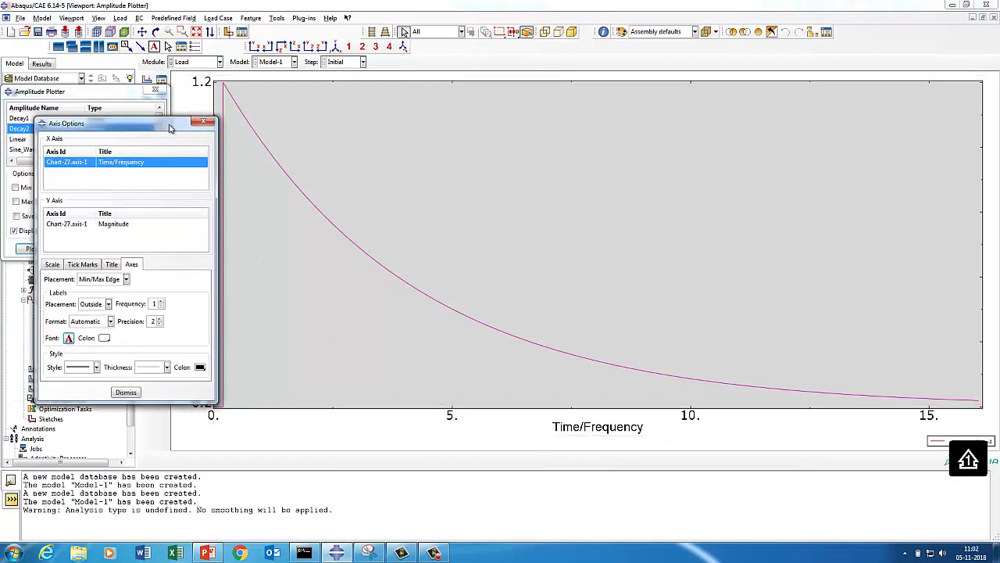
click(126, 392)
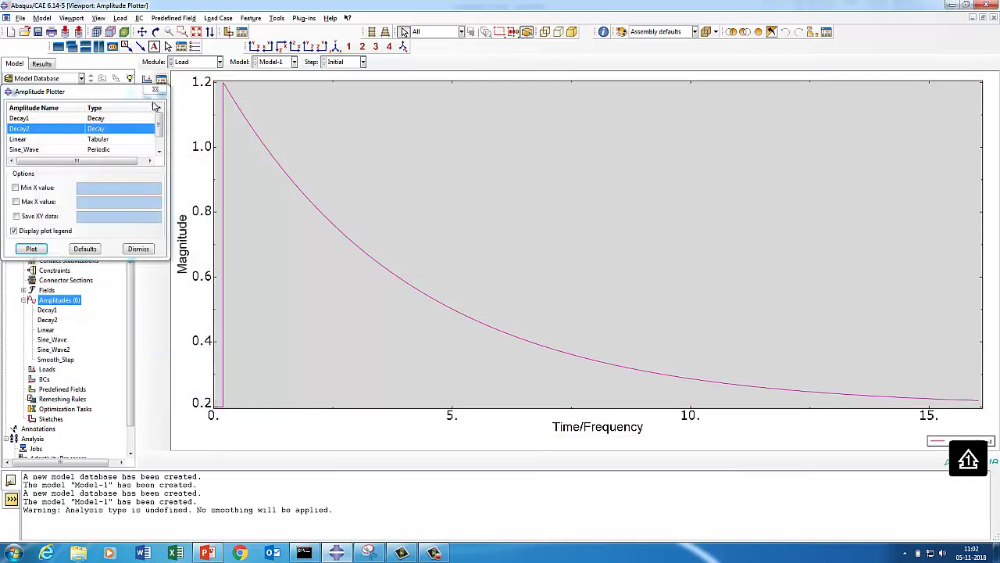
click(138, 250)
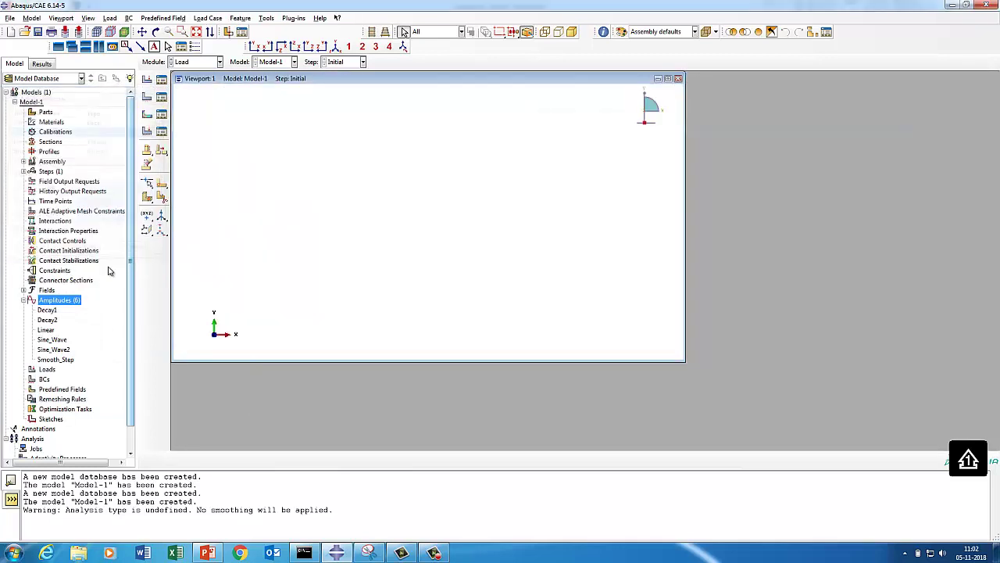
Start a new amplitude named Decrease of type Tabular in Model-1.
right_click(43, 303)
click(58, 316)
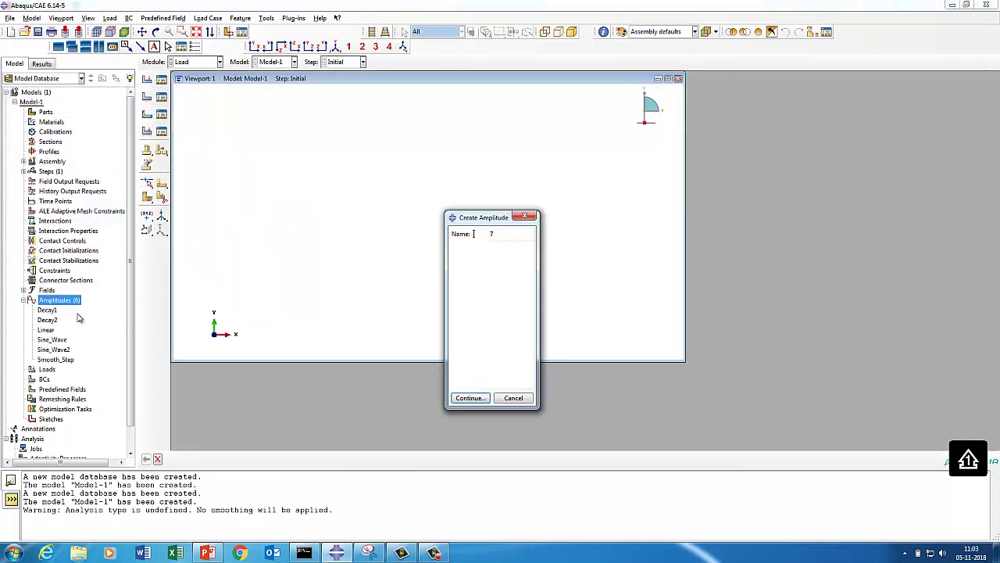
click(471, 260)
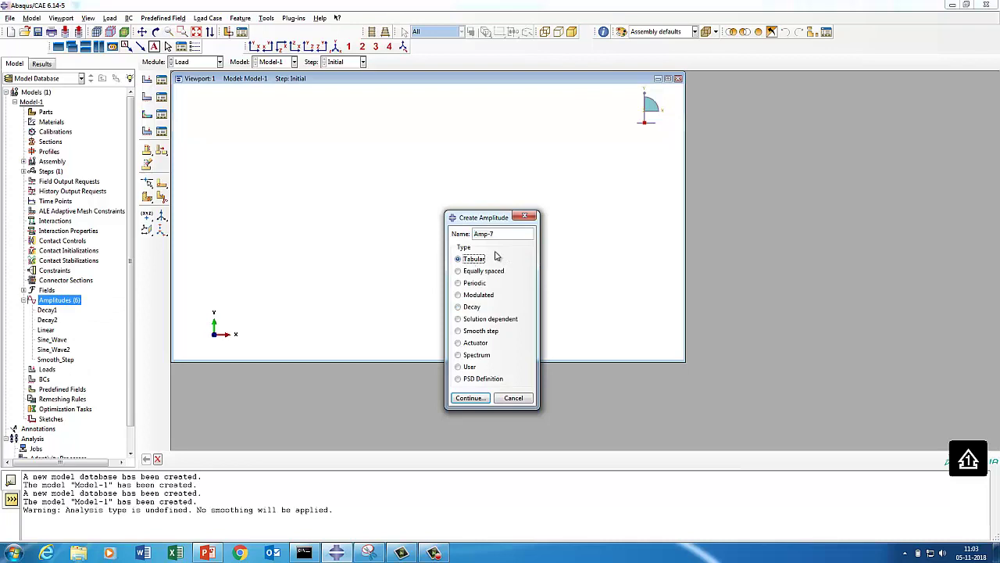
triple_click(501, 234)
text(Decrease)
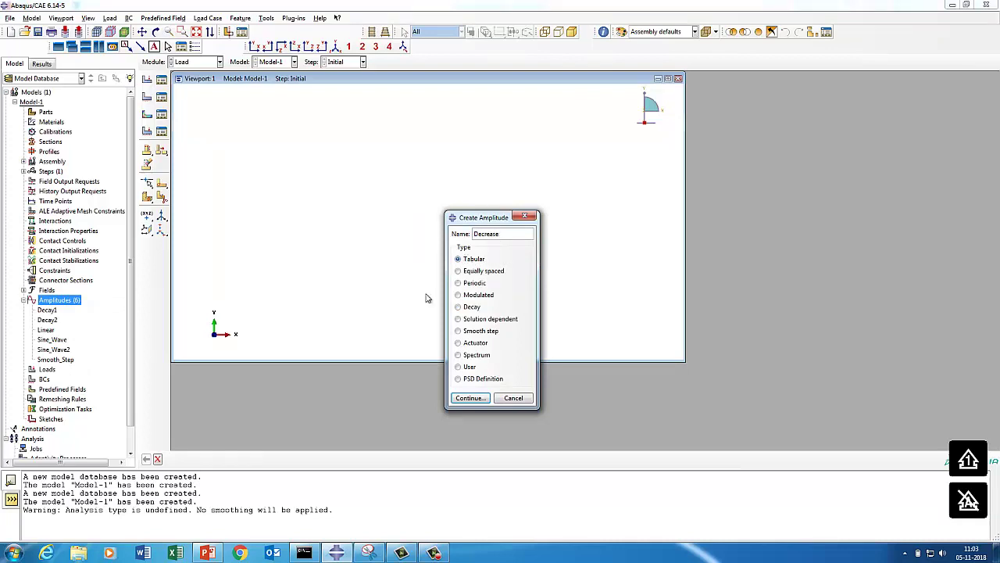
click(470, 399)
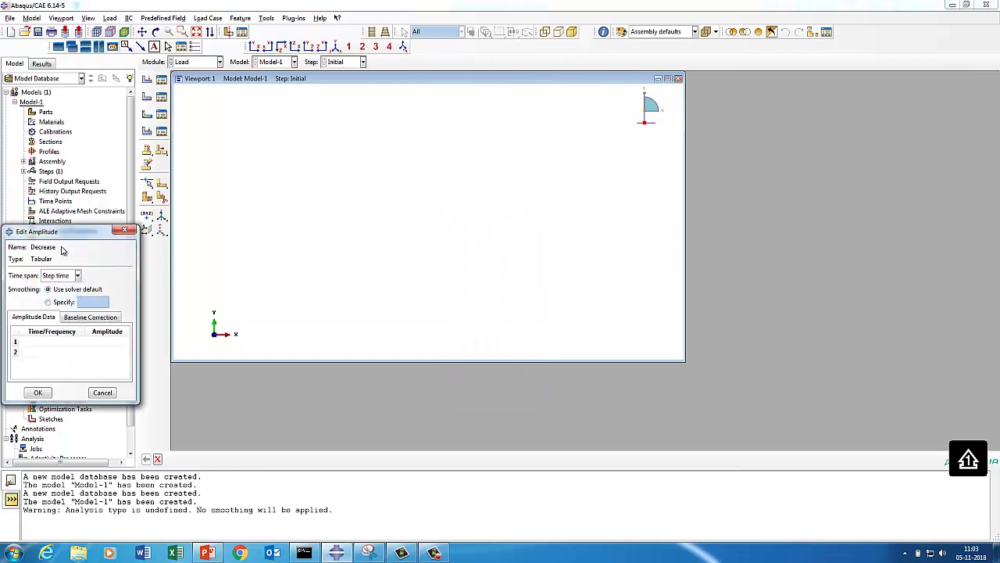
Enter the time/amplitude pairs (0, 1) and (1, 0) for the Decrease amplitude and confirm it.
double_click(51, 344)
text(0)
click(116, 344)
text(1)
double_click(44, 353)
text(1)
double_click(117, 351)
click(38, 392)
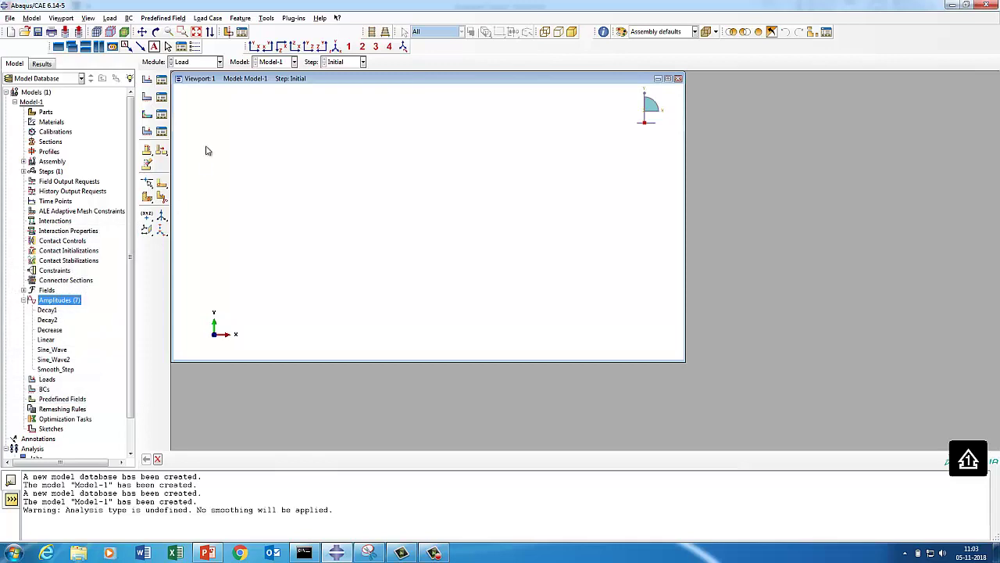
Plot the Decrease amplitude with the Amplitude Plotter, then close the plot viewport and the plotter.
click(293, 17)
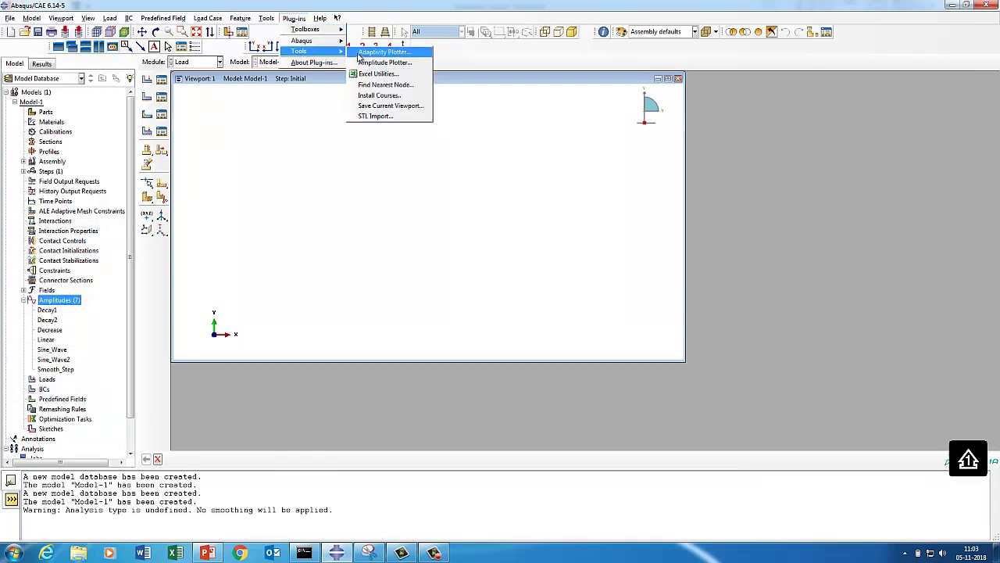
click(367, 61)
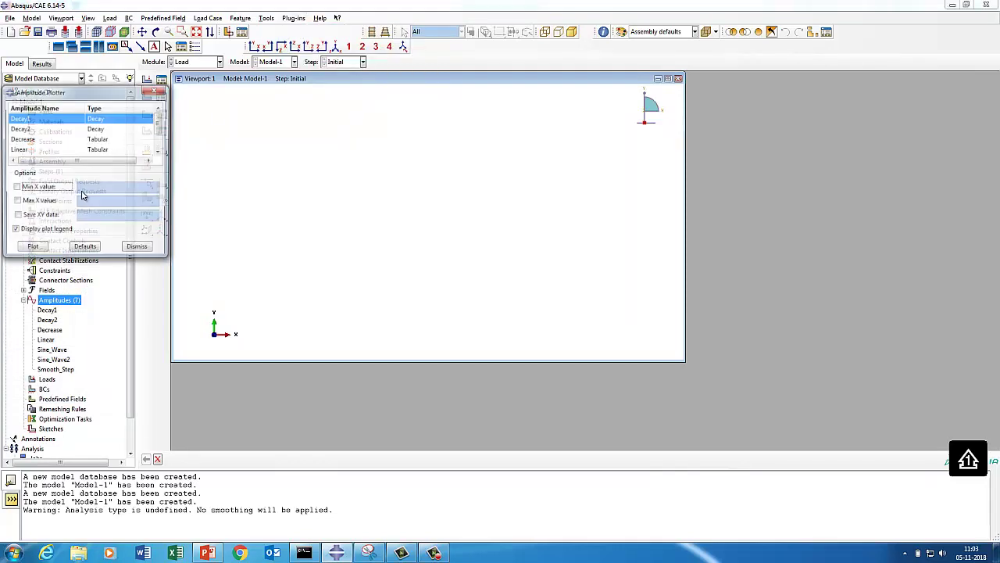
click(78, 140)
click(33, 248)
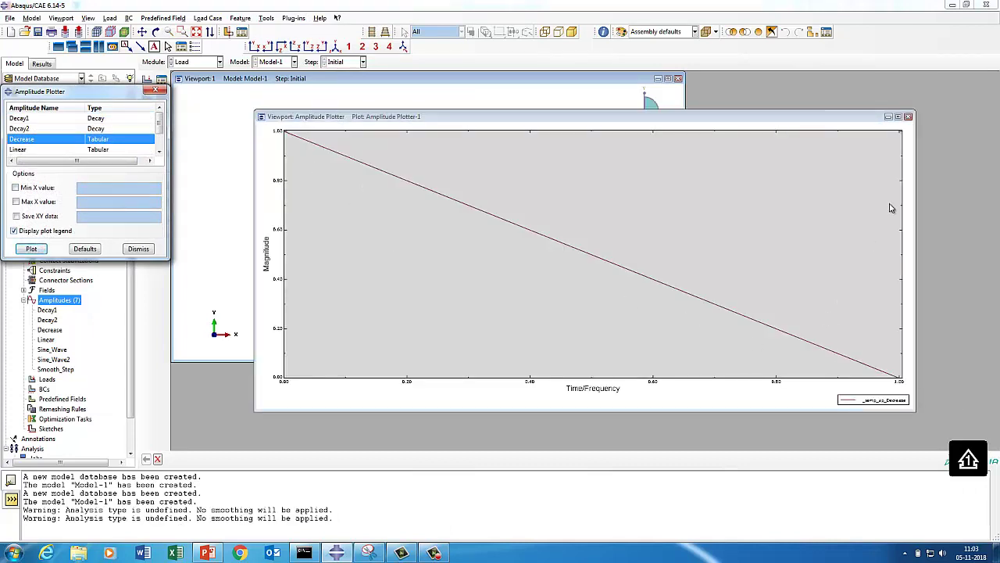
click(913, 118)
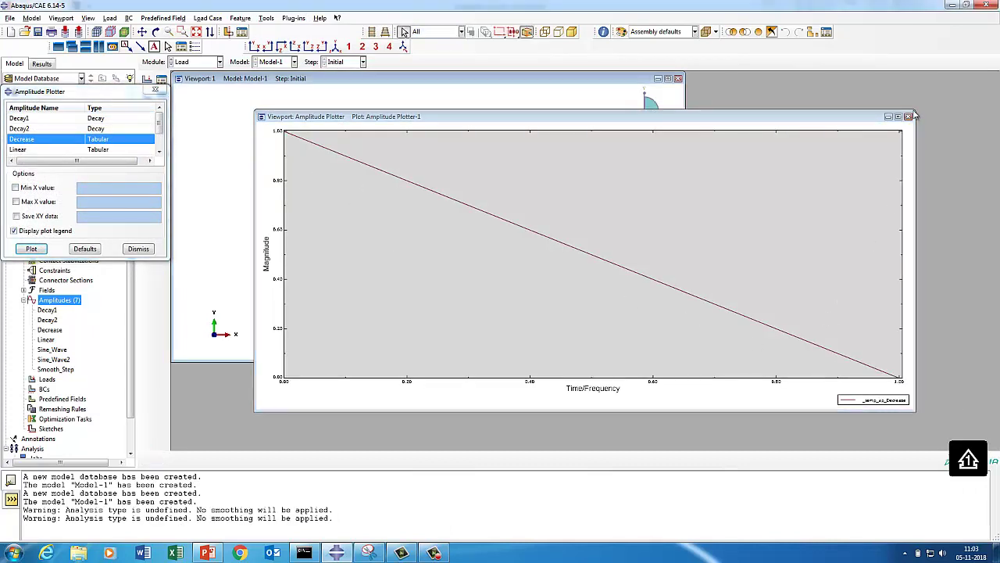
click(908, 116)
click(139, 248)
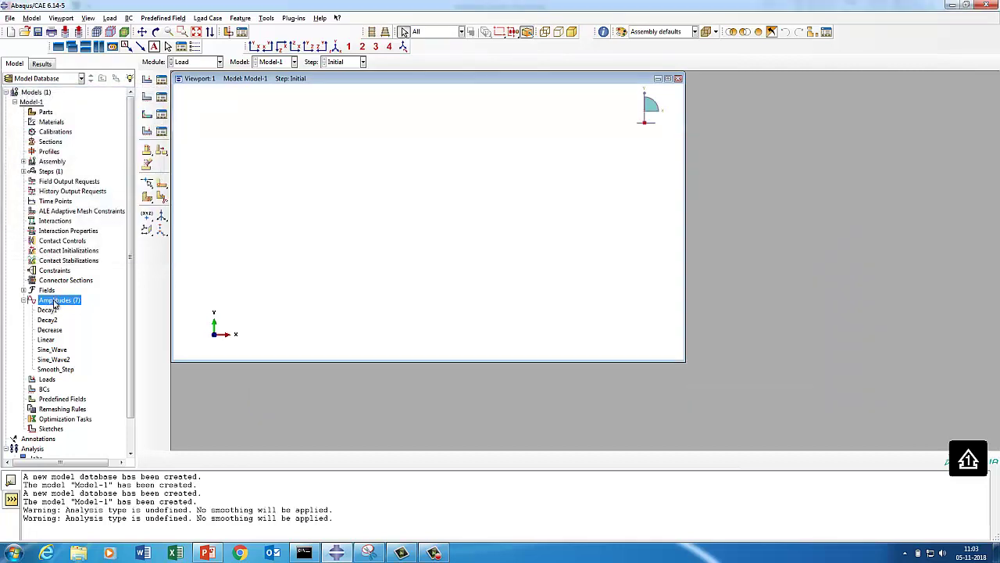
Start a new amplitude named Variable of type Tabular in Model-1.
right_click(55, 304)
click(82, 315)
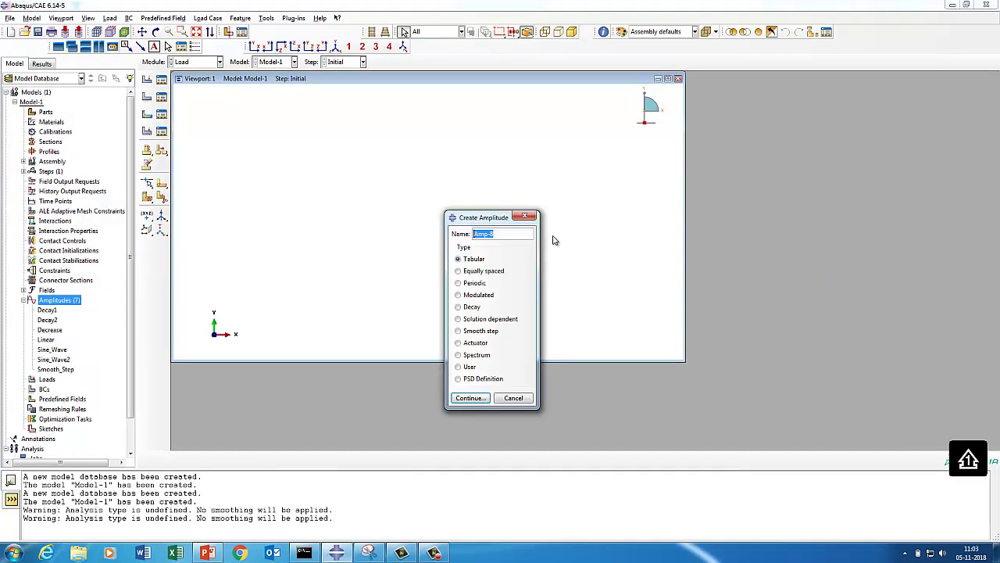
text(Variable)
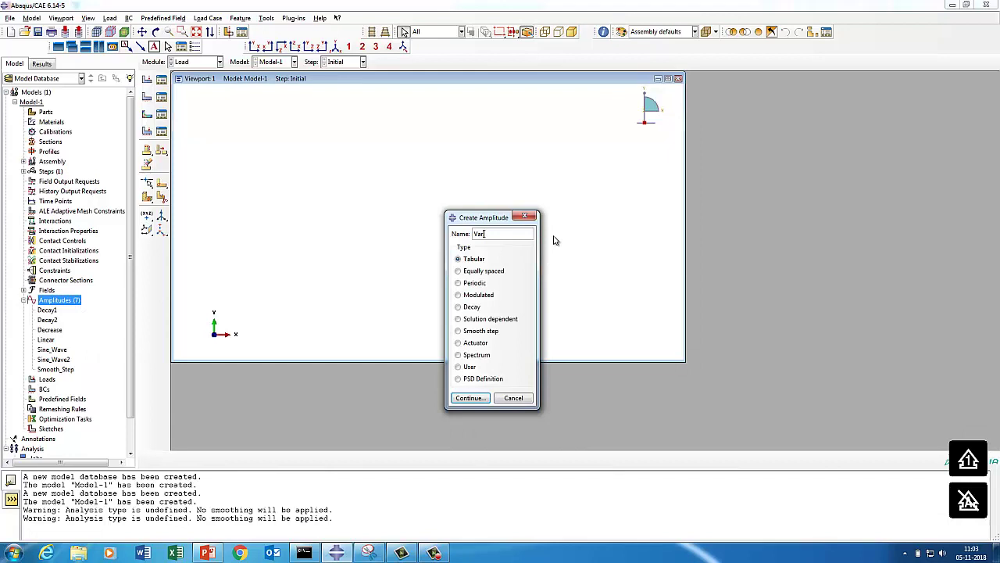
click(473, 398)
Enter the first two time/amplitude pairs of the Variable amplitude as (0, 0) and (1, 3).
click(54, 341)
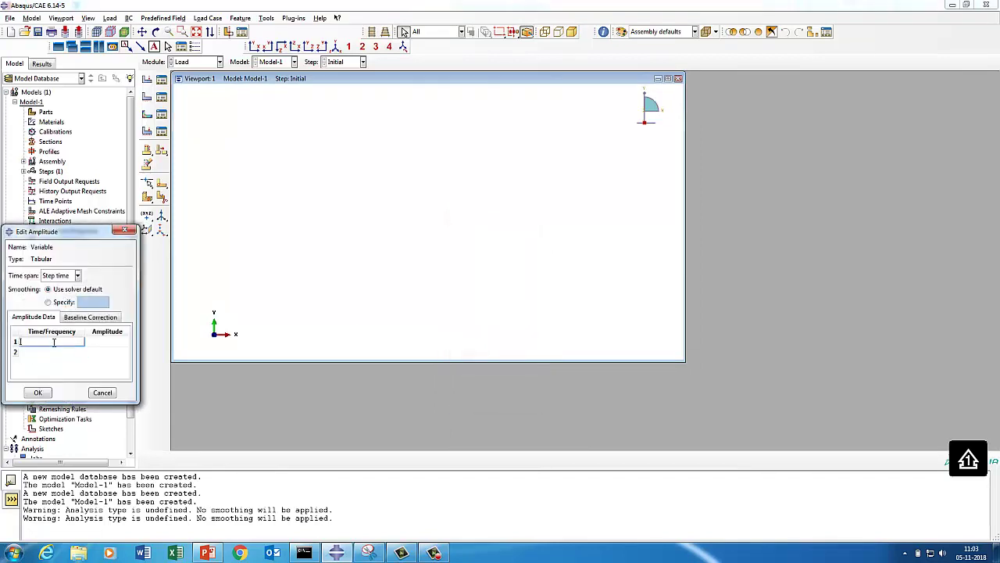
click(109, 341)
text(0)
click(64, 352)
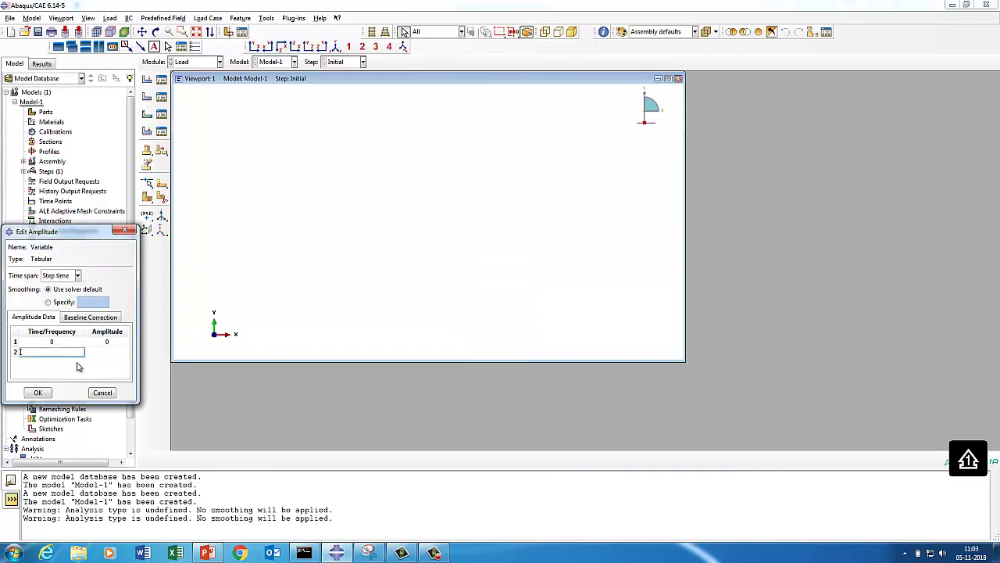
text(1)
click(108, 352)
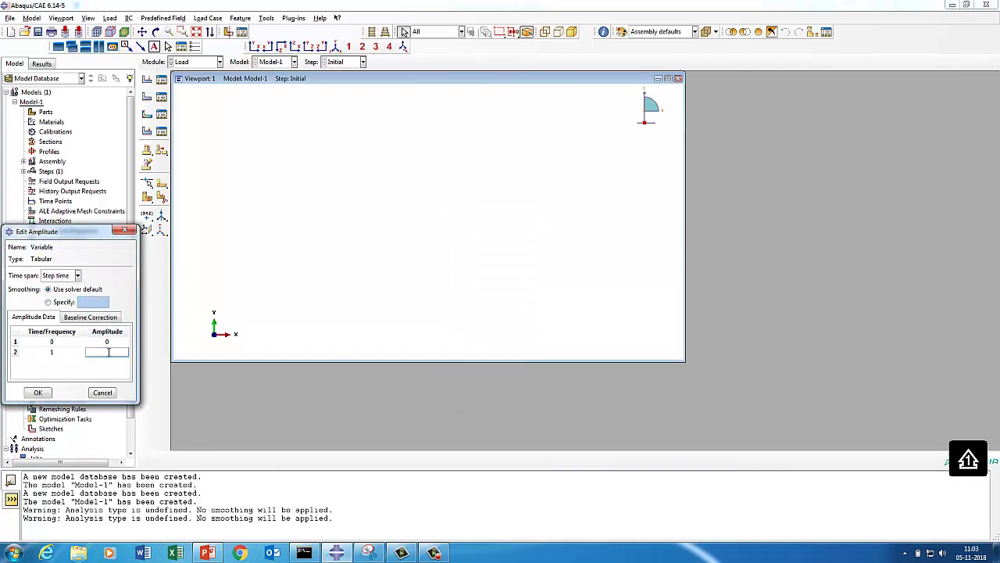
text(3)
key(Tab)
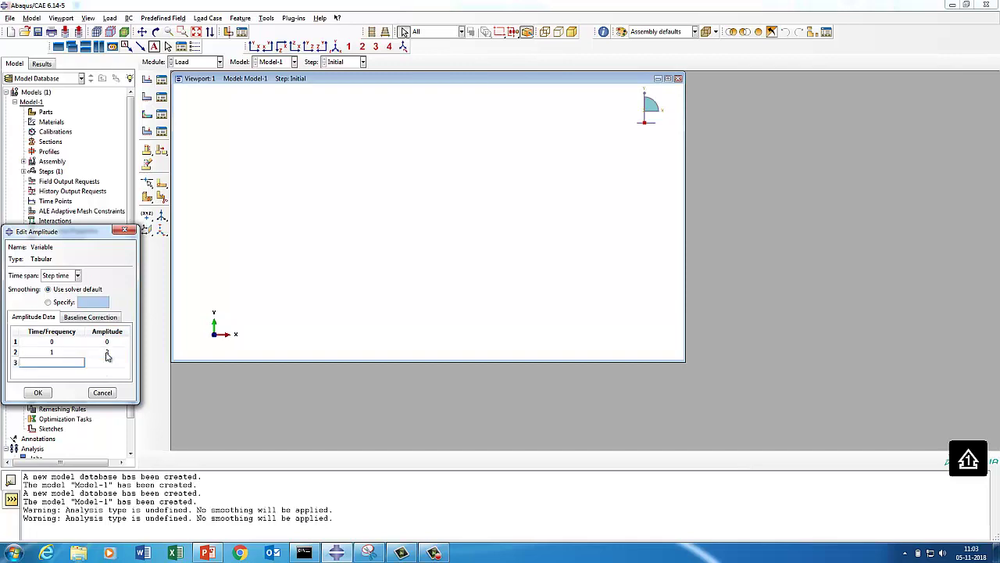
Add the time/amplitude pairs (2, 1), (3, 5) and (4, 2) to the Variable amplitude and confirm it.
text(2)
click(107, 363)
key(Tab)
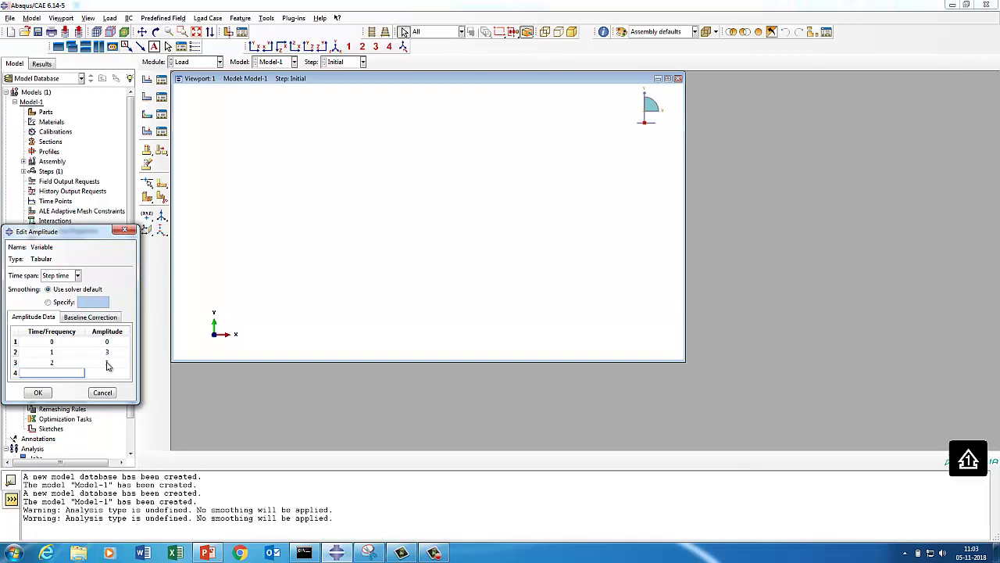
key(shift+Tab)
key(Down)
key(Tab)
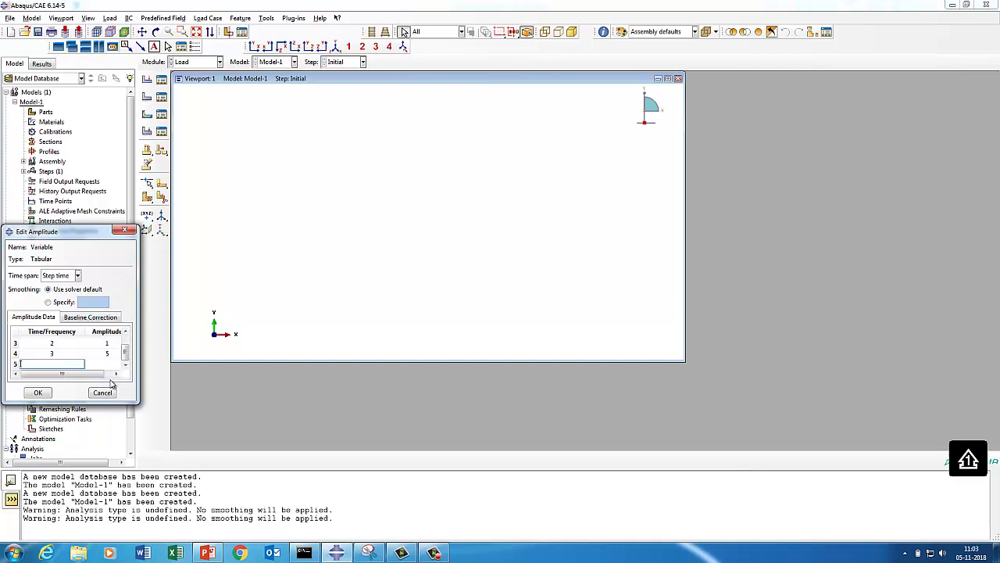
text(4)
click(114, 365)
text(2)
click(38, 392)
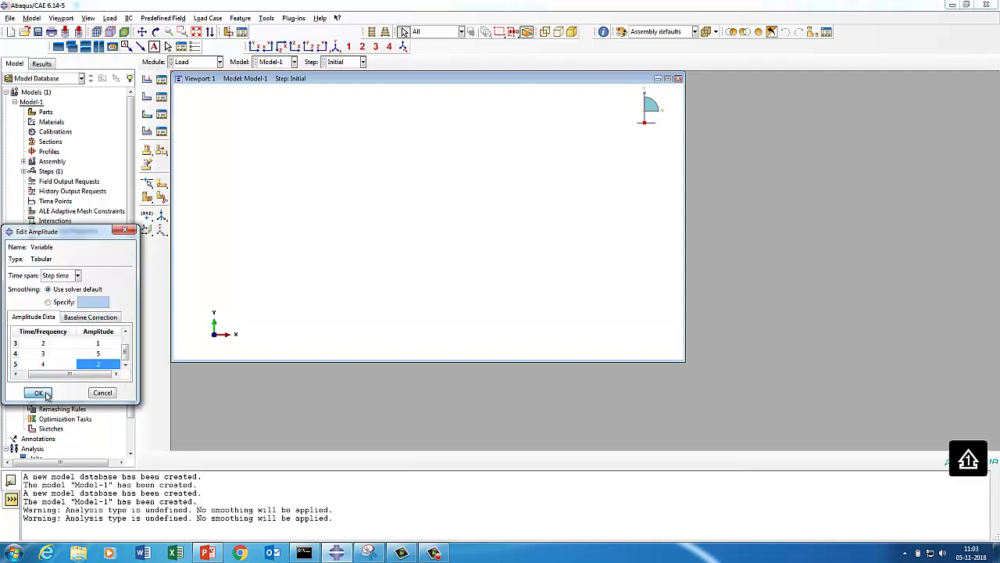
Plot the Variable amplitude with the Amplitude Plotter, examine the curve, and close the plotter.
click(294, 18)
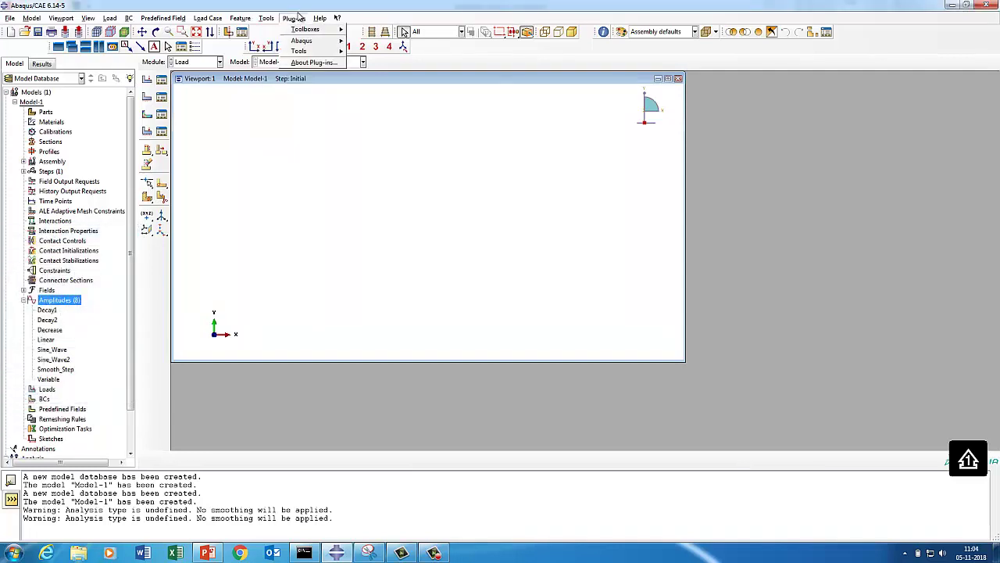
mouse_move(322, 52)
click(370, 63)
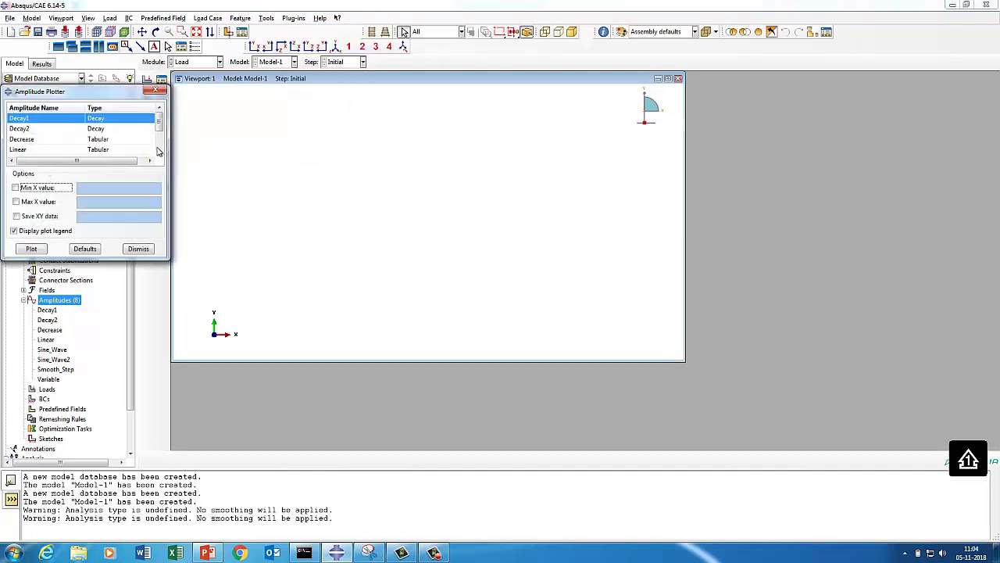
scroll(159, 151, down, 2)
click(111, 152)
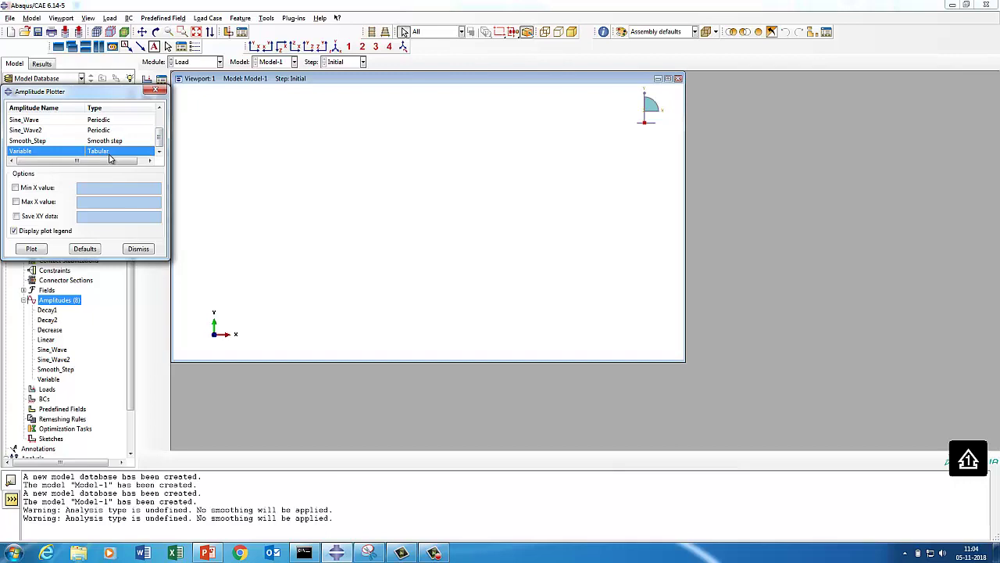
click(31, 249)
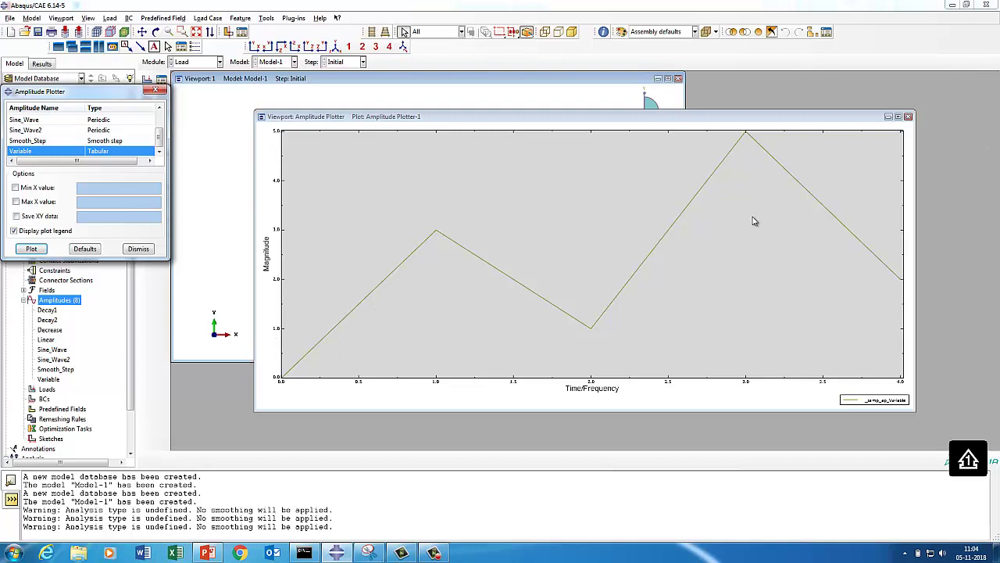
click(139, 250)
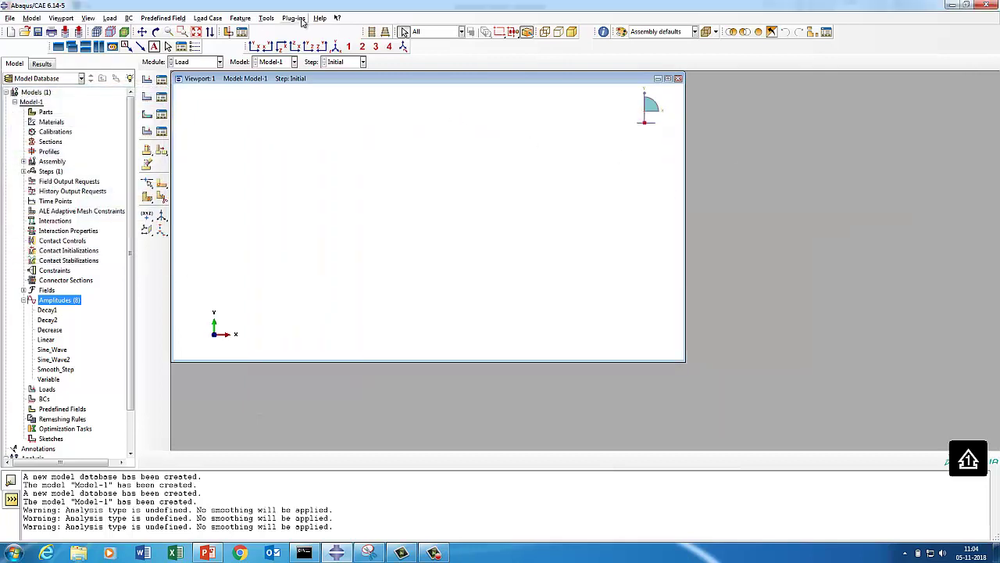
Reopen the Amplitude Plotter and select the Sine_Wave amplitude for plotting.
click(302, 22)
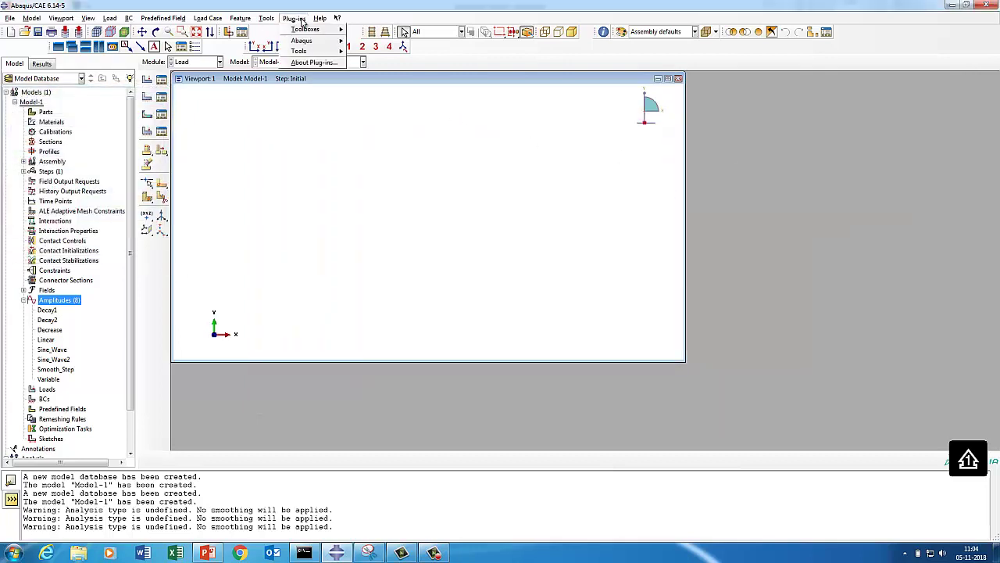
mouse_move(320, 51)
click(379, 63)
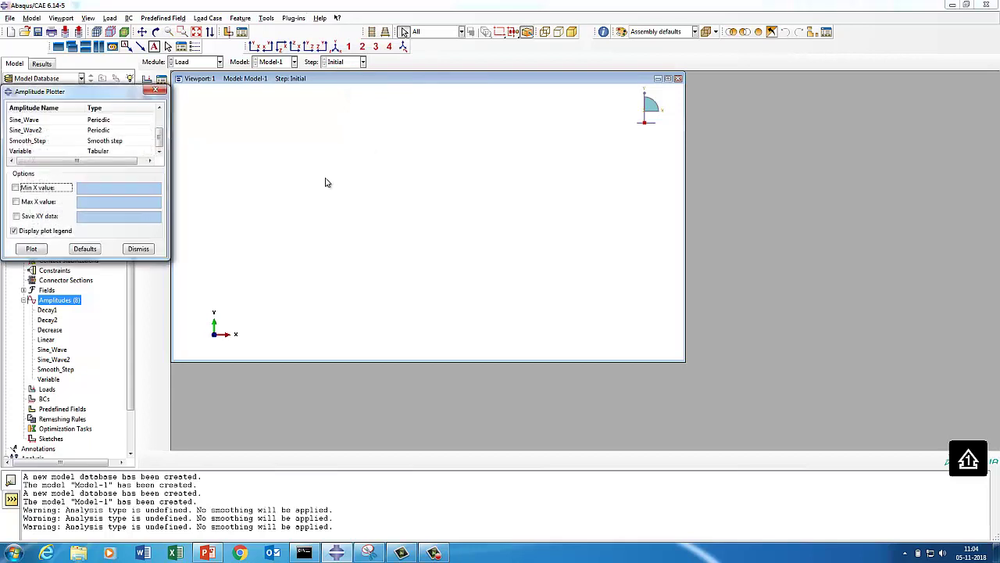
click(31, 121)
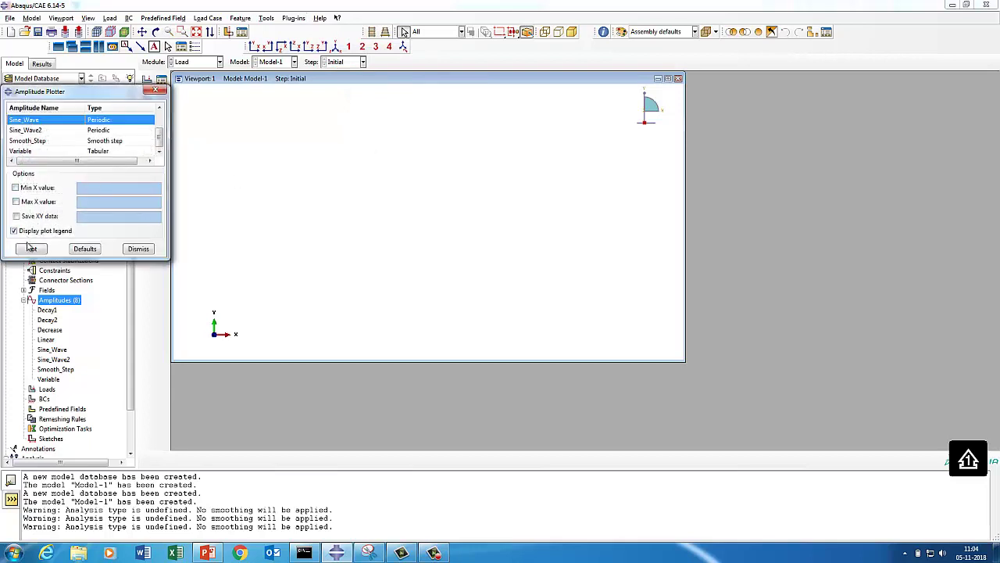